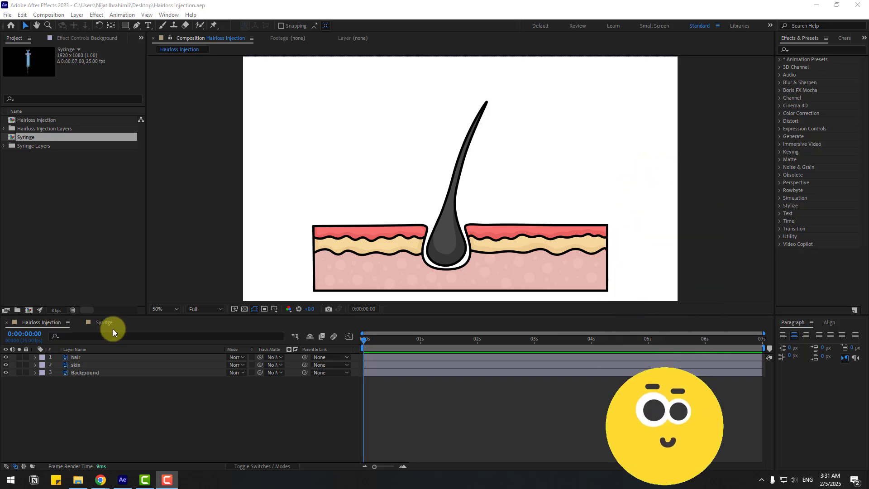
Place the Syringe composition above the hair layer, enlarged and rotated 36°, with its needle tip just above the skin beside the hair.
left_click(27, 146, "shift")
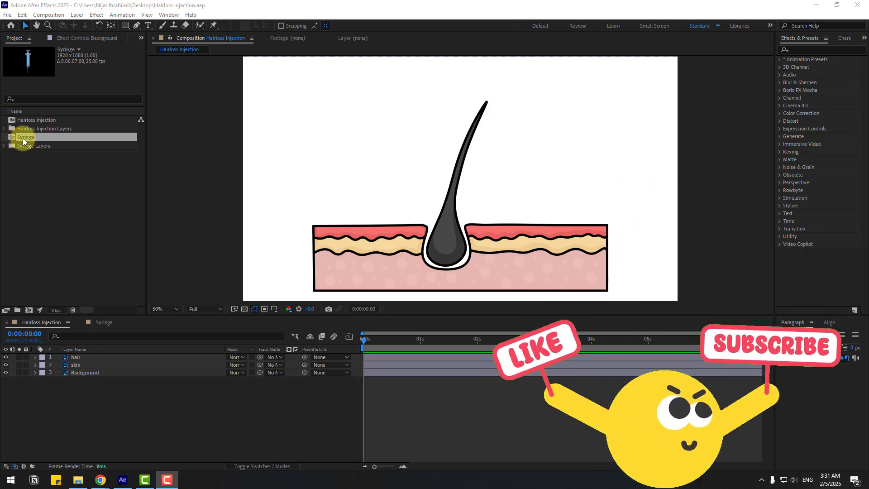
left_click_drag(27, 137, 78, 354)
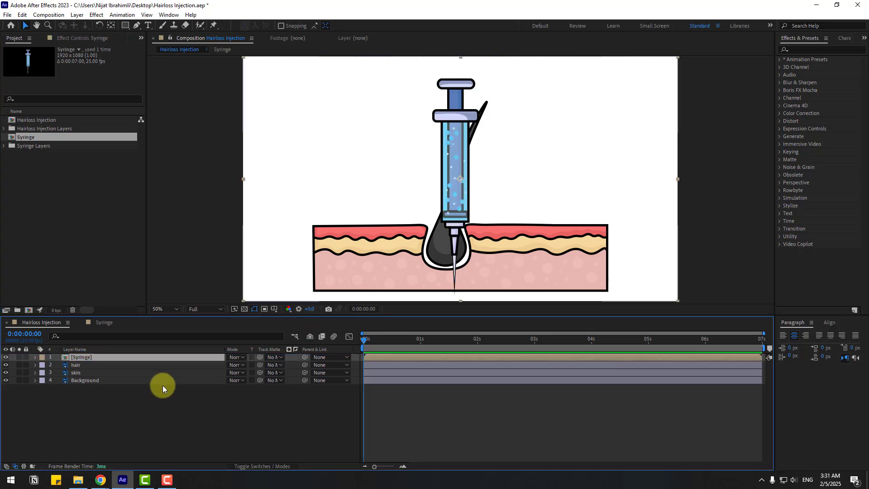
key("s")
mouse_move(247, 367)
left_mouse_down()
mouse_move(276, 364)
mouse_move(250, 370)
left_mouse_up()
key("s")
key("r")
left_click_drag(389, 250, 527, 157)
left_click(140, 346)
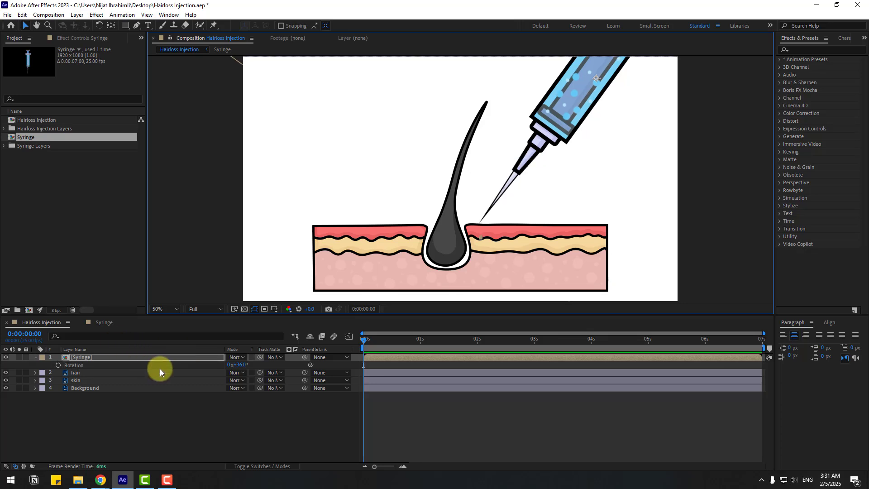
Animate the Syringe layer's Position from off-canvas at 2196, -656 at the start to 1560, 96 at 0:00:01:11.
key("p")
left_click(57, 365)
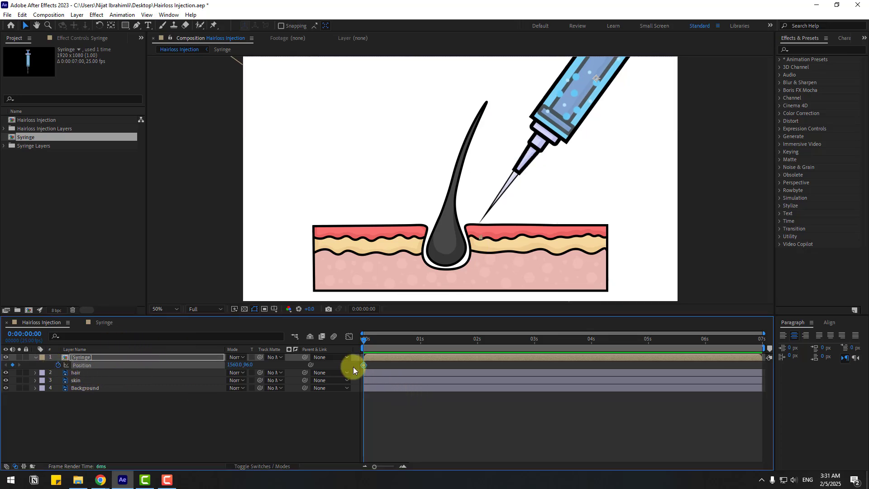
left_click_drag(361, 365, 443, 366)
left_click_drag(523, 169, 626, 54)
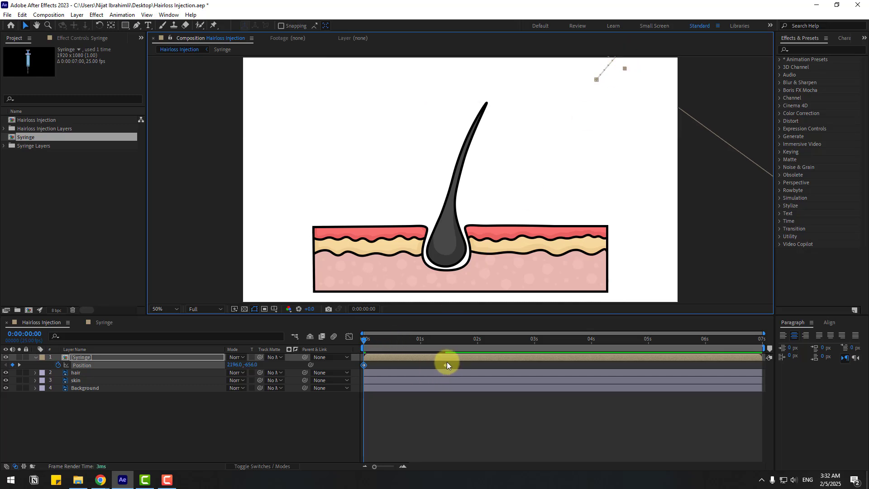
Apply Easy Ease to both Syringe Position keyframes and preview the entrance.
right_click(365, 365)
mouse_move(453, 358)
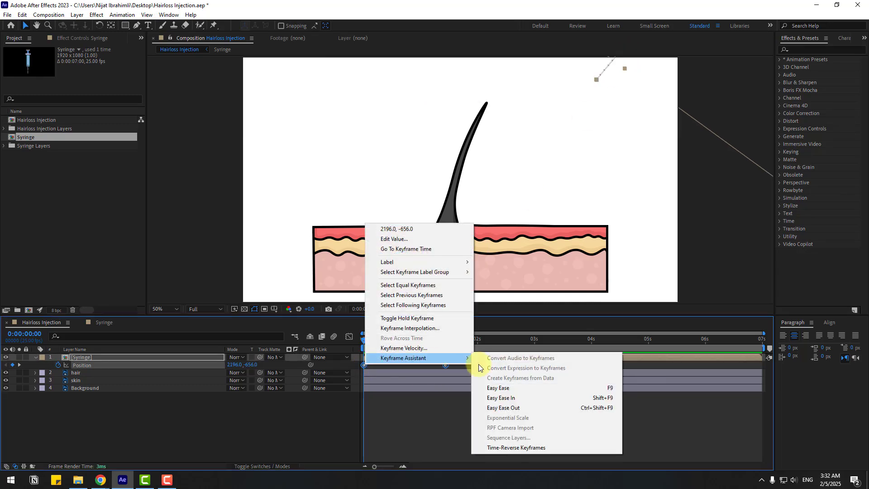
left_click(500, 388)
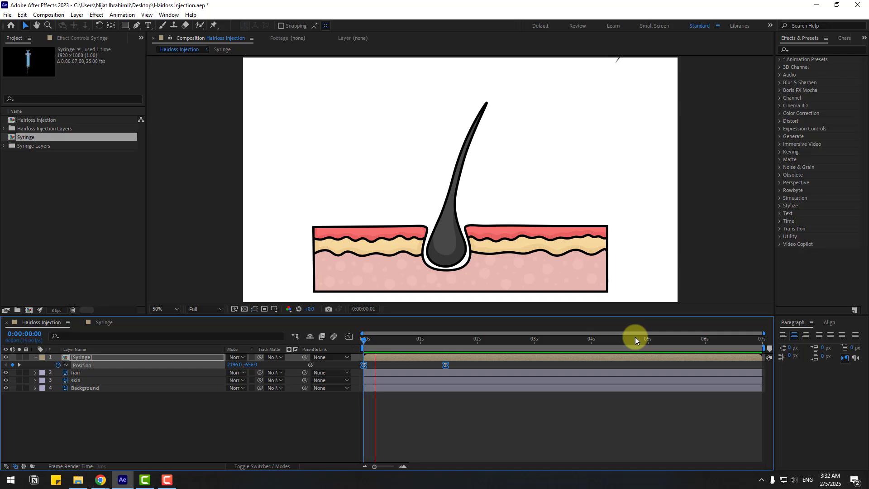
key("space")
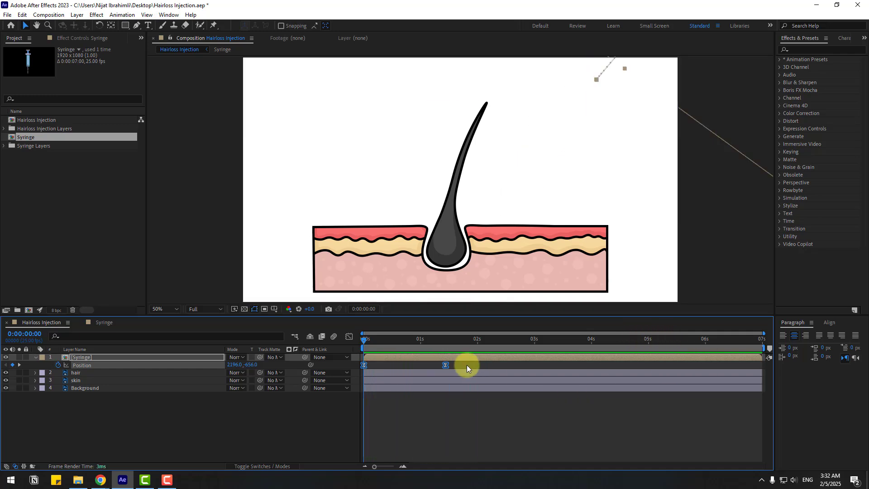
Reshape the speed graph of the syringe's entrance for a gradual start and sharper peak, and preview it.
left_click_drag(467, 368, 349, 382)
left_click(352, 340)
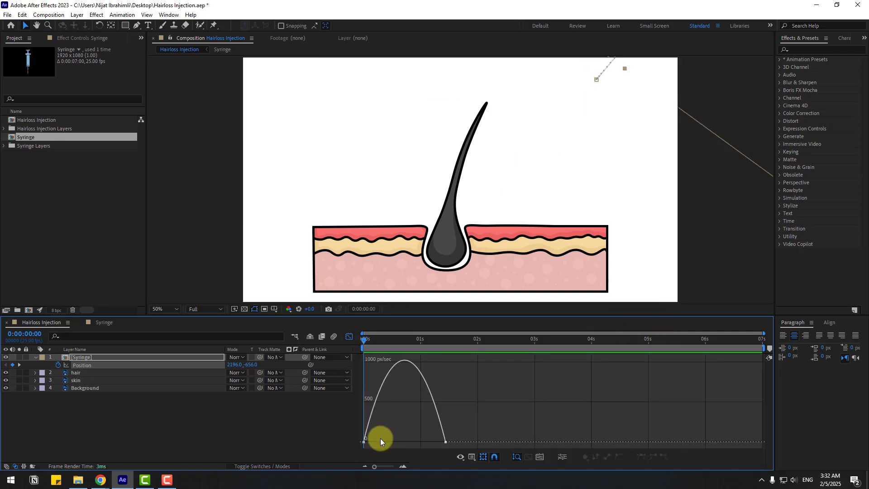
left_click_drag(434, 440, 387, 441)
key("space")
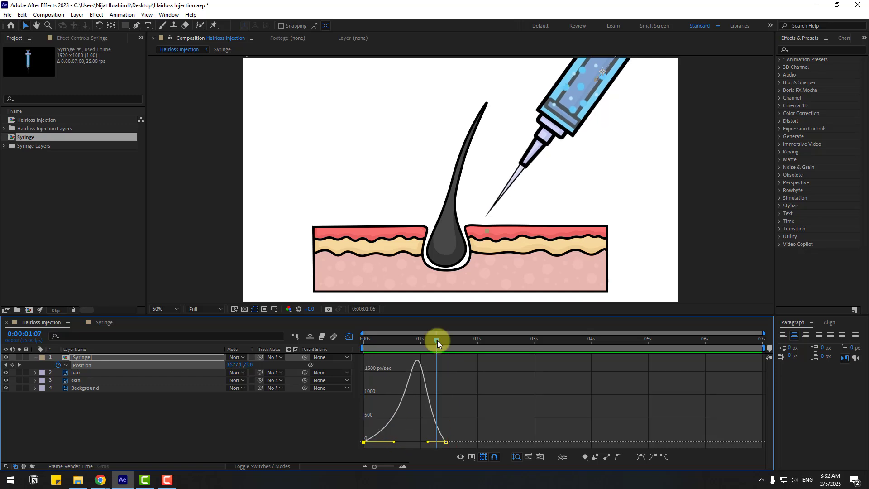
Add a hold Position keyframe for the Syringe layer at 0:00:01:14, three frames after its arrival.
left_click_drag(438, 341, 445, 341)
left_click(350, 337)
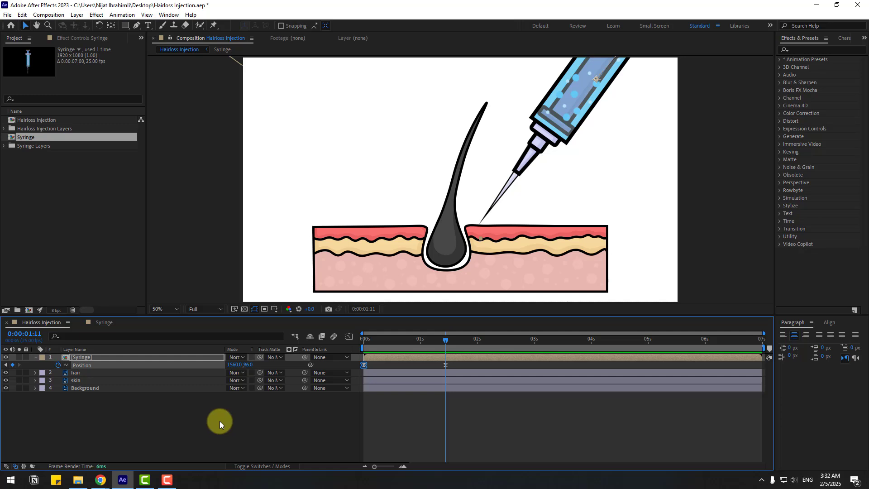
key("Page_Down")
key("Page_Down")
key("Page_Down")
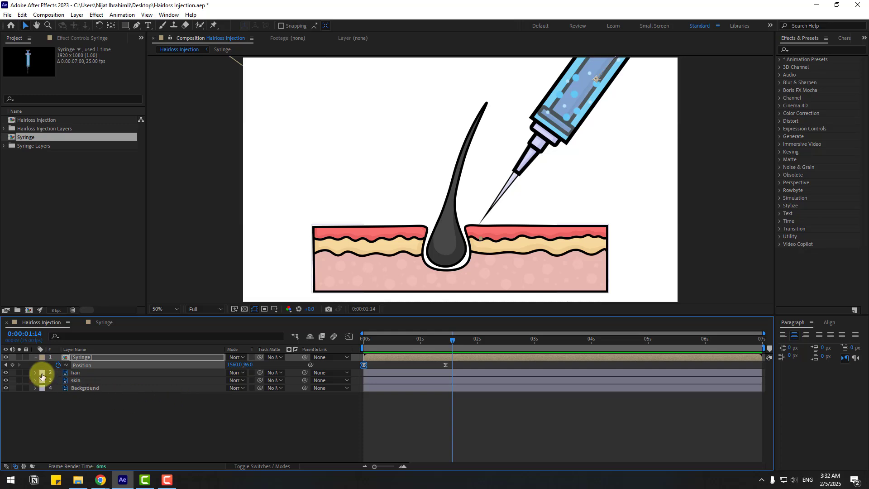
left_click(13, 364)
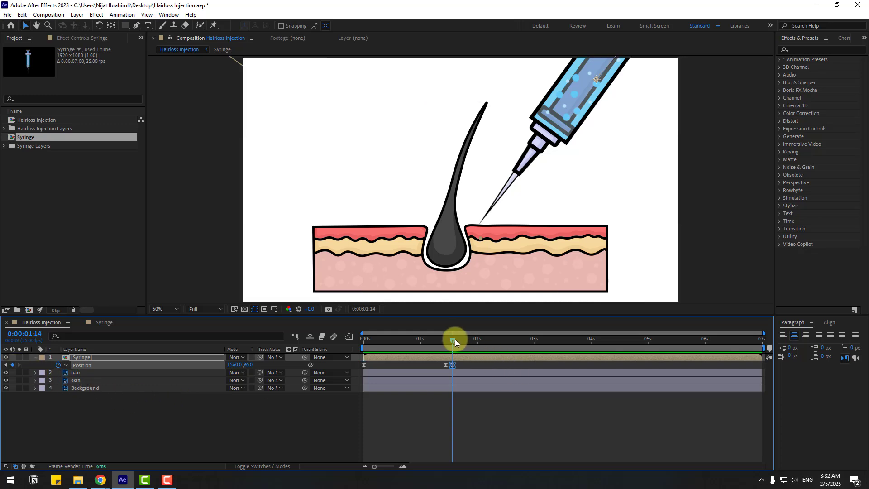
At 0:00:01:23, push the syringe's needle into the skin beside the hair root at Position 1516, 168 and preview.
left_click_drag(454, 339, 473, 340)
scroll(534, 204, "up", 6)
scroll(530, 213, "down", 2)
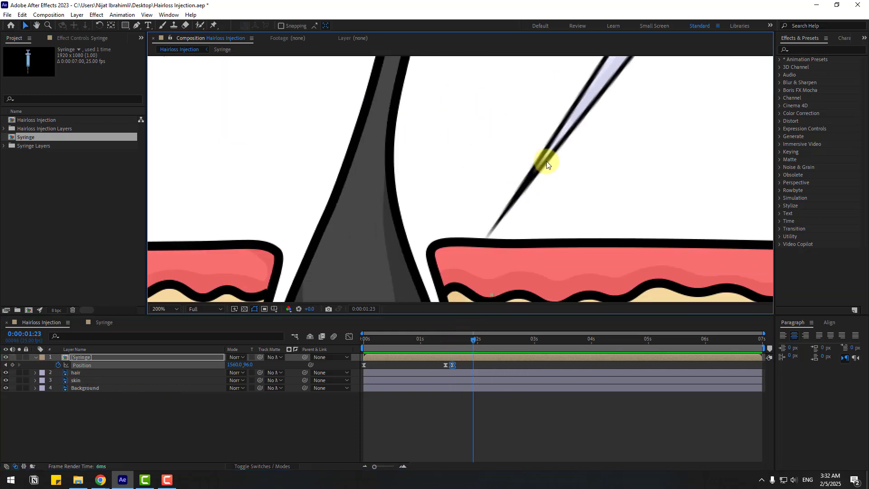
left_click_drag(552, 151, 511, 220)
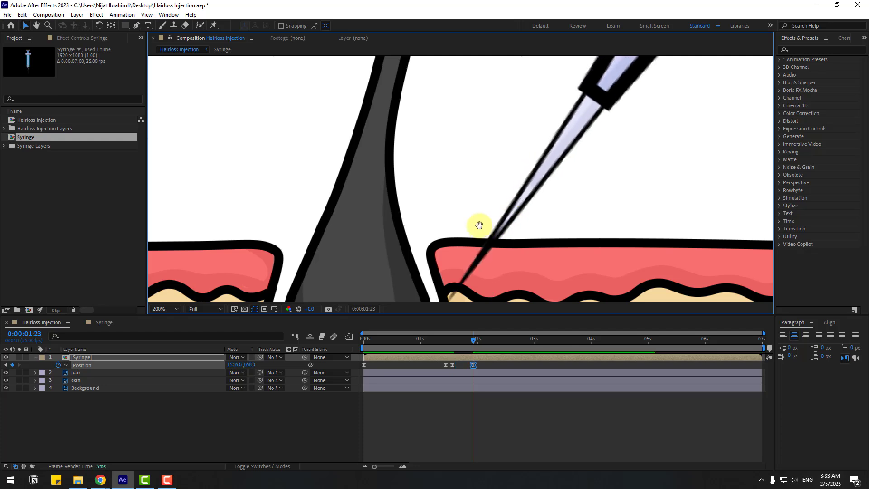
scroll(495, 172, "down", 2)
scroll(454, 303, "down", 2)
scroll(549, 194, "down", 2)
key("space")
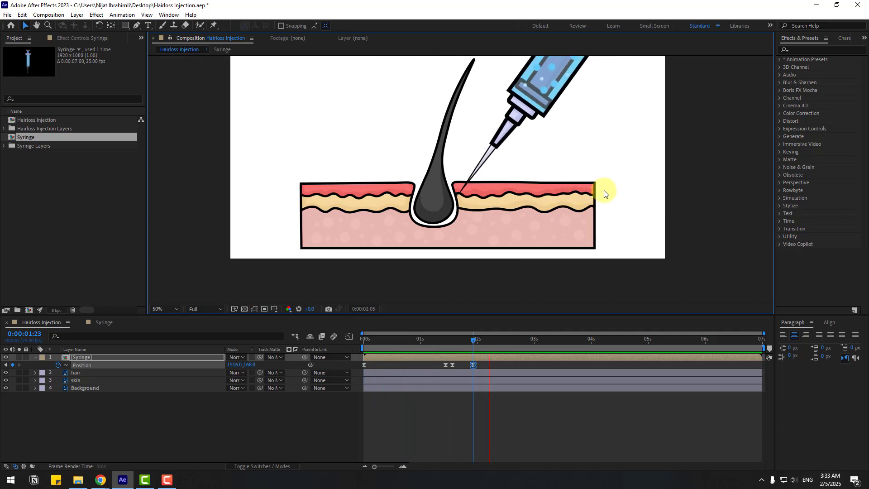
key("space")
Delay the needle insertion's last Position keyframe to about 2.5 seconds and smooth the start of its speed curve.
left_click_drag(474, 365, 508, 365)
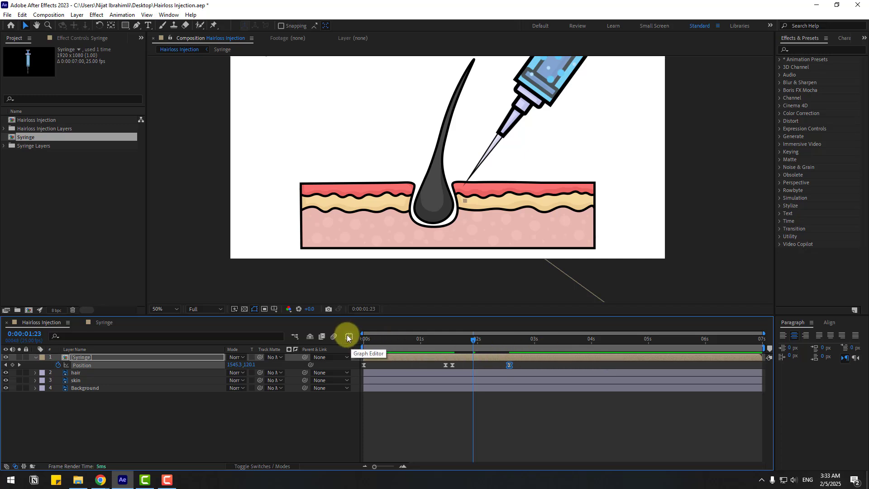
left_click(349, 349)
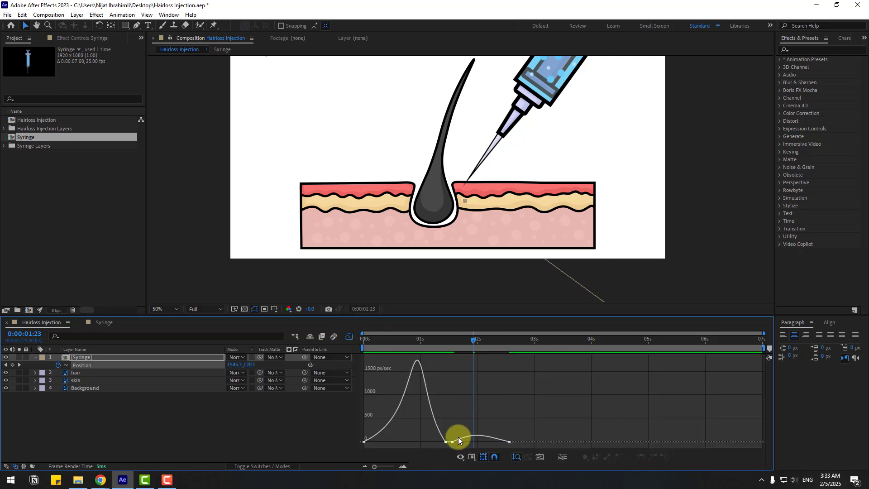
left_click(453, 442)
left_click_drag(462, 443, 468, 443)
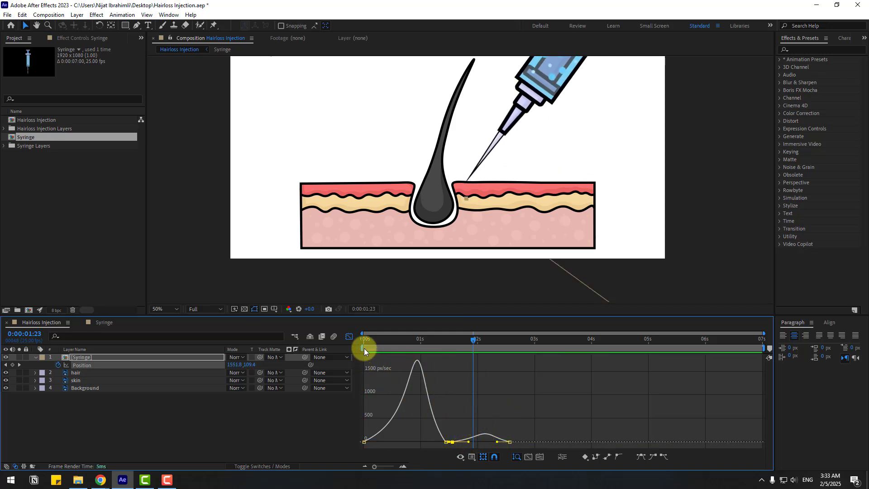
left_click(350, 337)
Move the needle insertion's last Position keyframe to 0:00:03:02 and preview the slower motion.
left_click_drag(509, 365, 547, 371)
key("space")
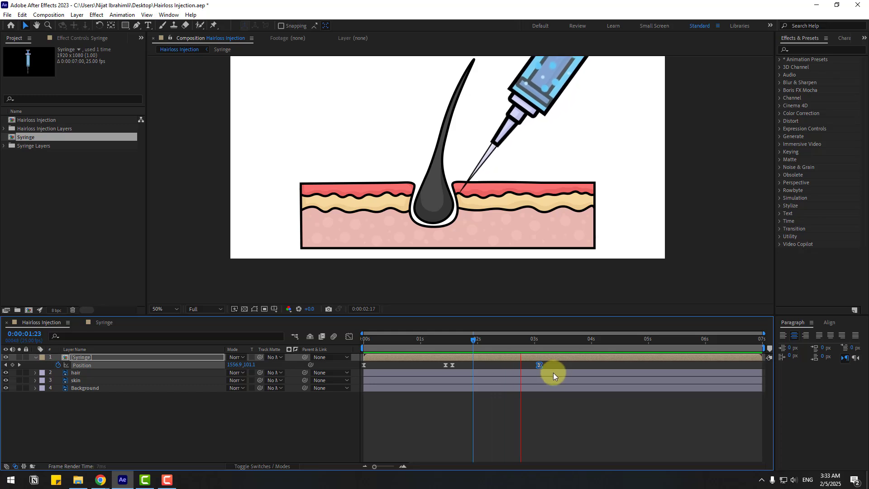
left_click(538, 341)
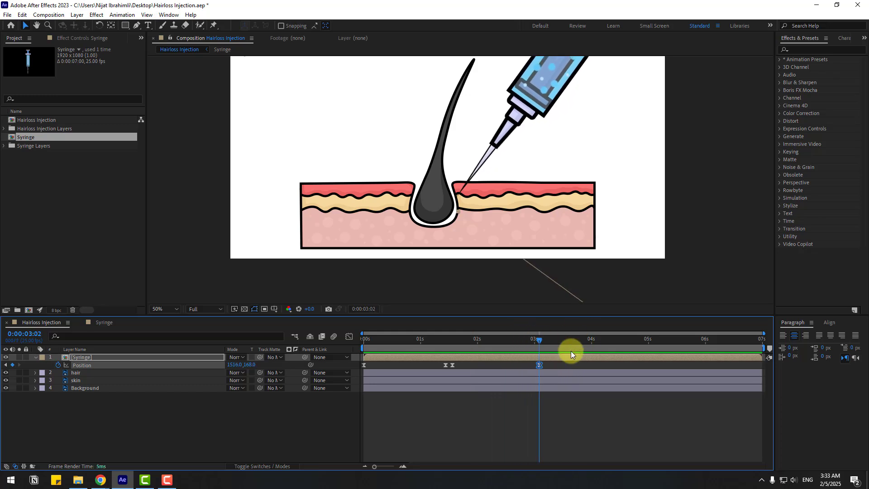
In the Syringe composition, parent layer 3 to the element layer and briefly isolate element to check the plunger.
left_click(99, 324)
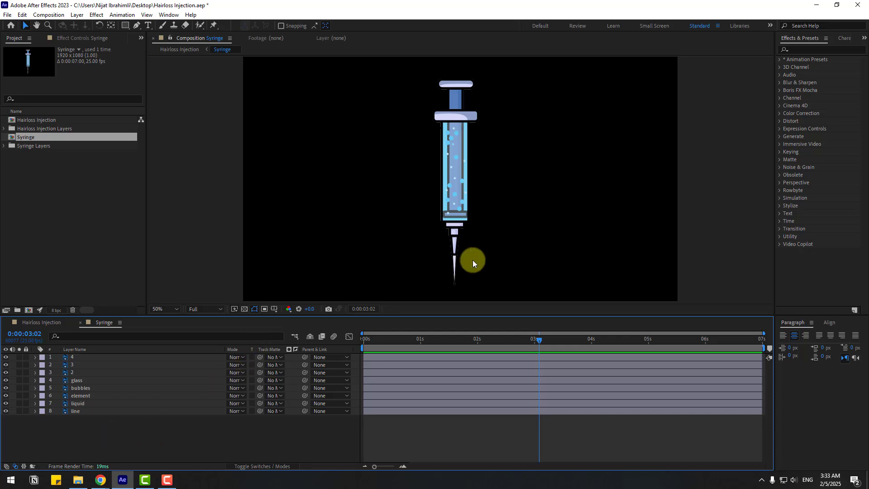
left_click(72, 373)
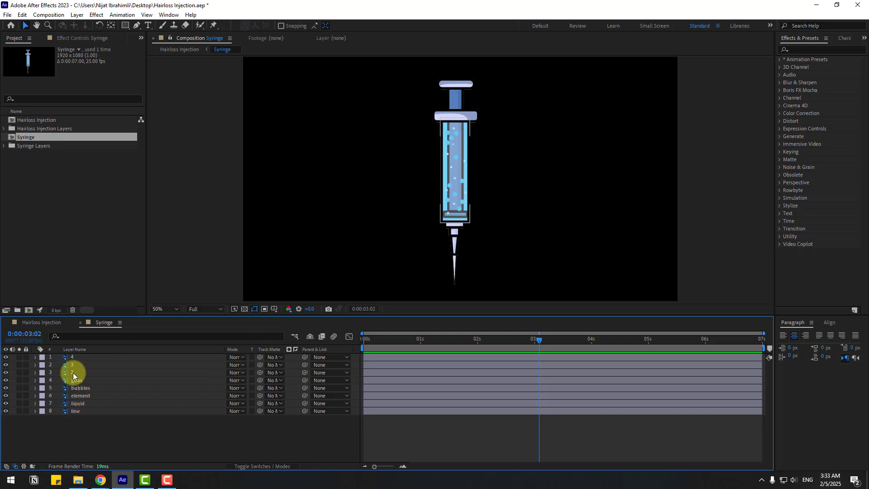
left_click(74, 366)
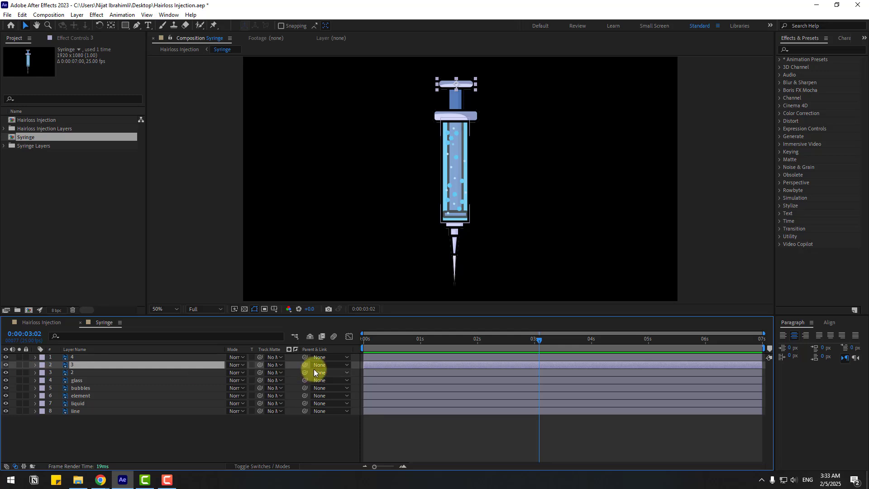
left_click_drag(308, 365, 76, 395)
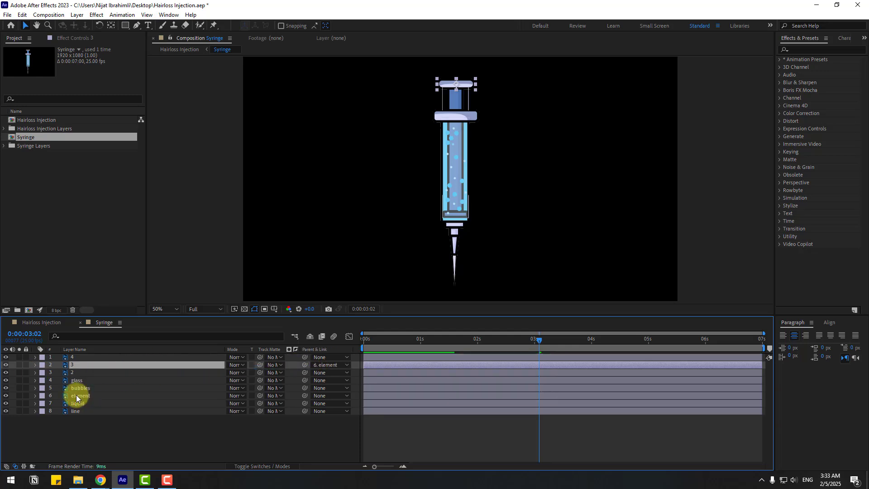
left_click(72, 395)
left_click(19, 395)
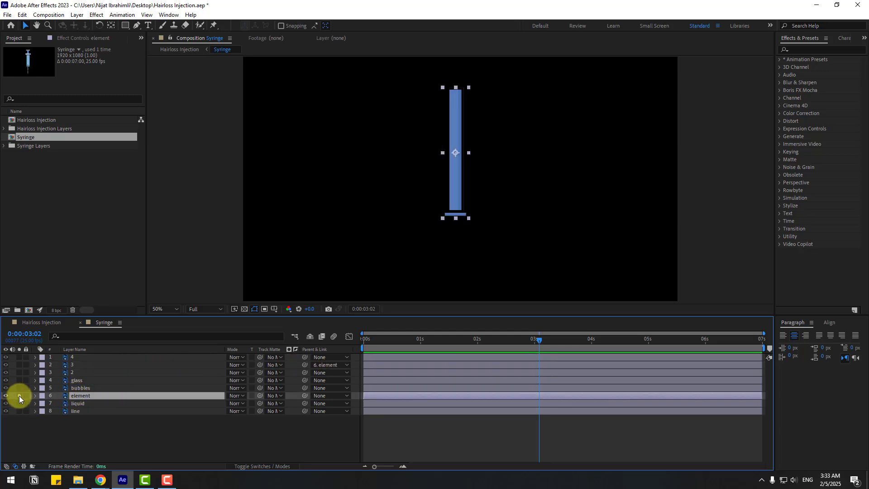
left_click(19, 396)
Check the insertion timing in Hairloss Injection, and raise the Syringe composition's element layer to Position 938.5, 171 at 0:00:03:01.
left_click_drag(537, 343, 516, 343)
left_click(51, 322)
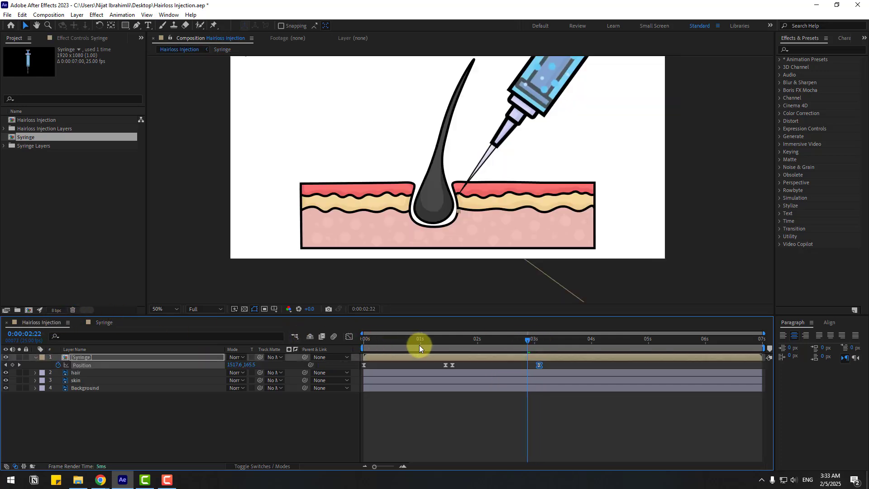
left_click_drag(417, 345, 538, 346)
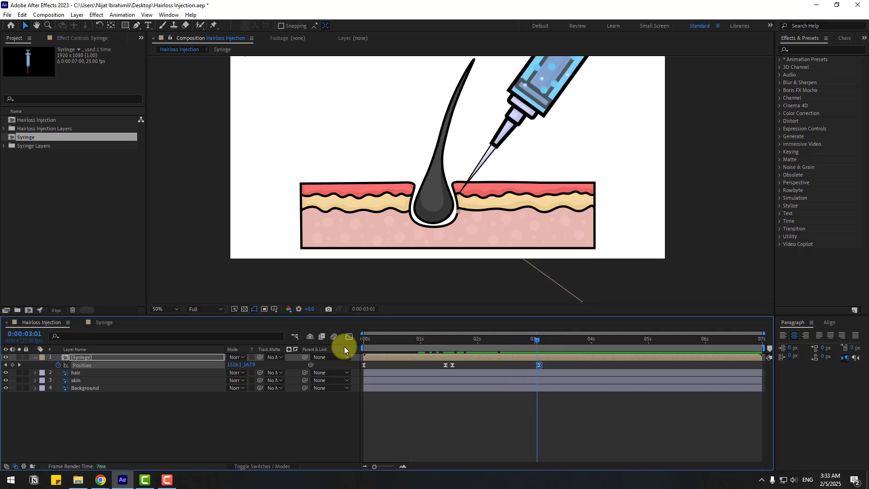
left_click(104, 322)
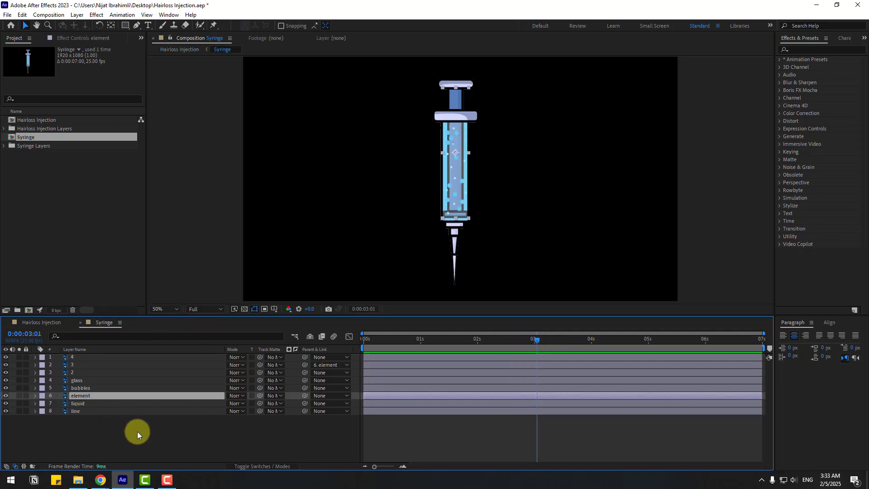
key("p")
left_click_drag(251, 404, 111, 429)
key("Return")
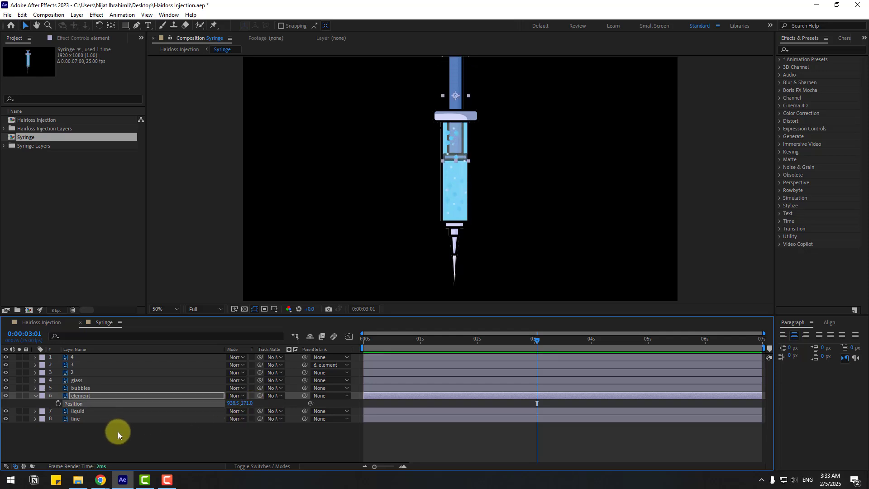
Replace the liquid layer's existing mask with a new rectangular mask enclosing the syringe barrel.
left_click(78, 411)
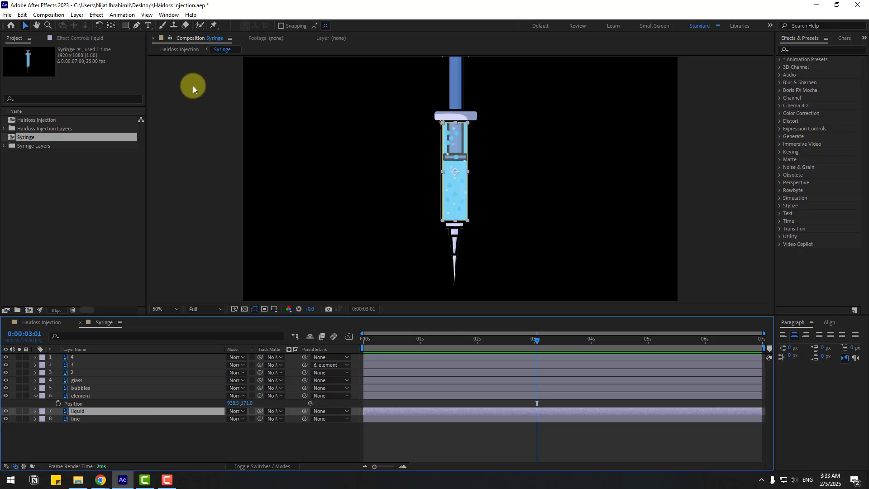
key("m")
left_click(78, 449)
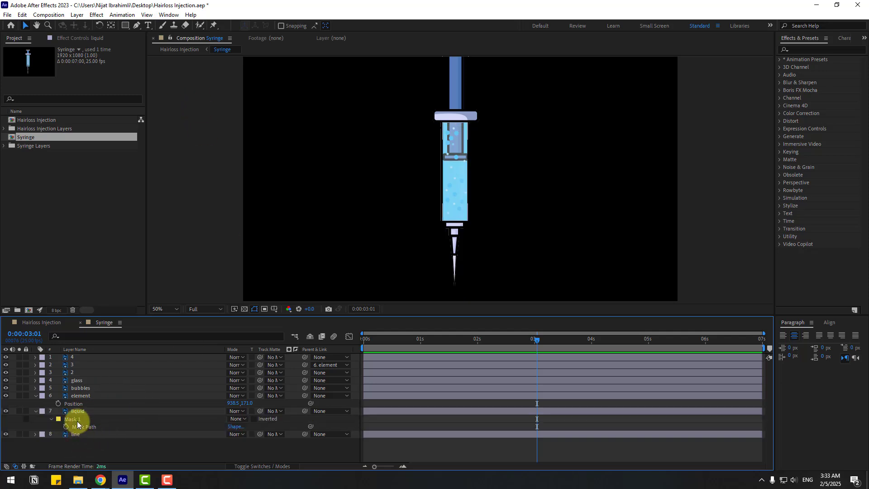
left_click(77, 421)
key("m")
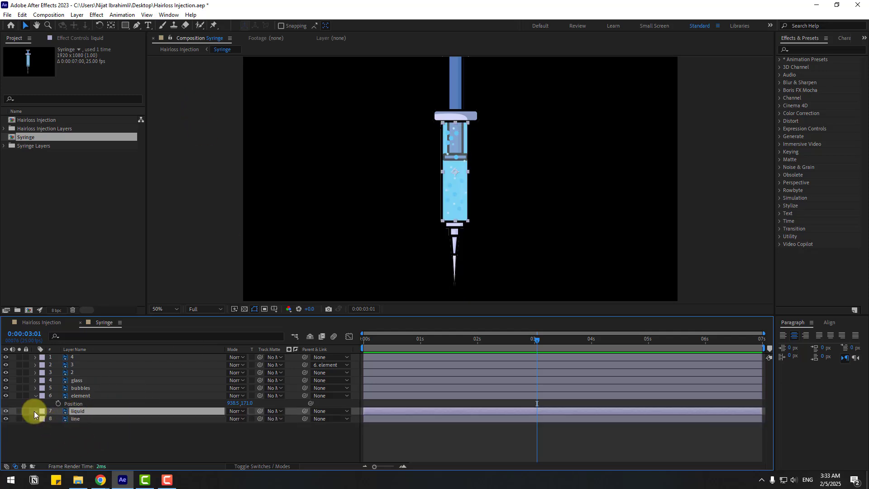
left_click(126, 26)
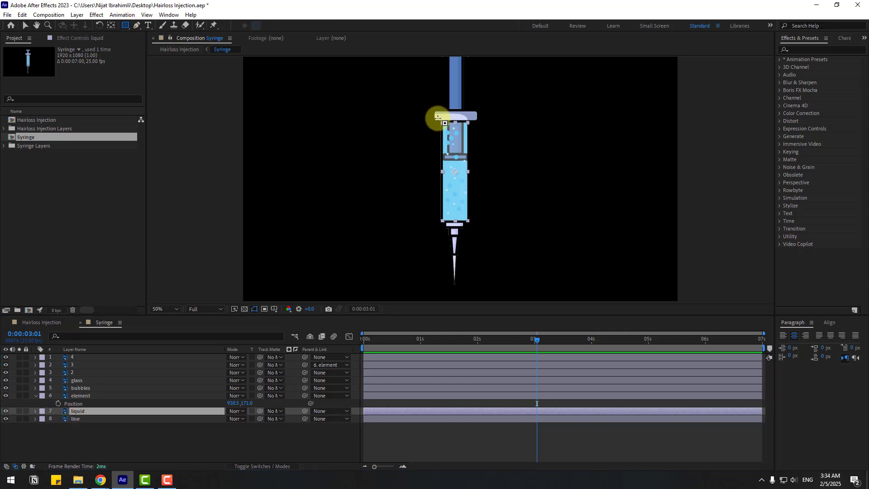
left_click_drag(438, 117, 481, 223)
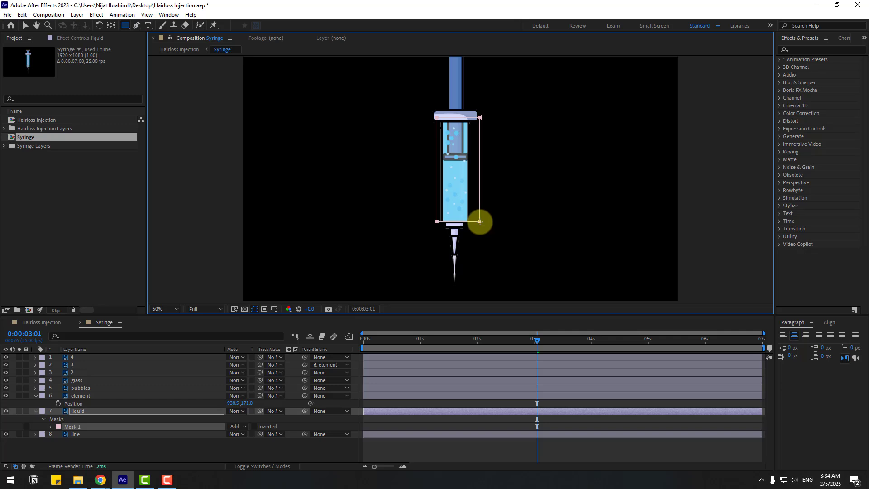
Keyframe the element layer's Position at 0:00:03:01 and lower it to 938.5, 444 at 0:00:03:22.
left_click(26, 26)
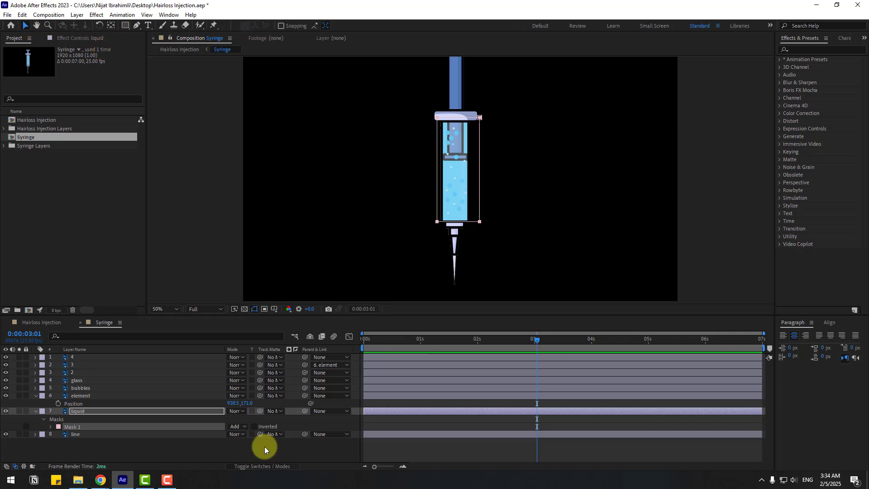
left_click(80, 395)
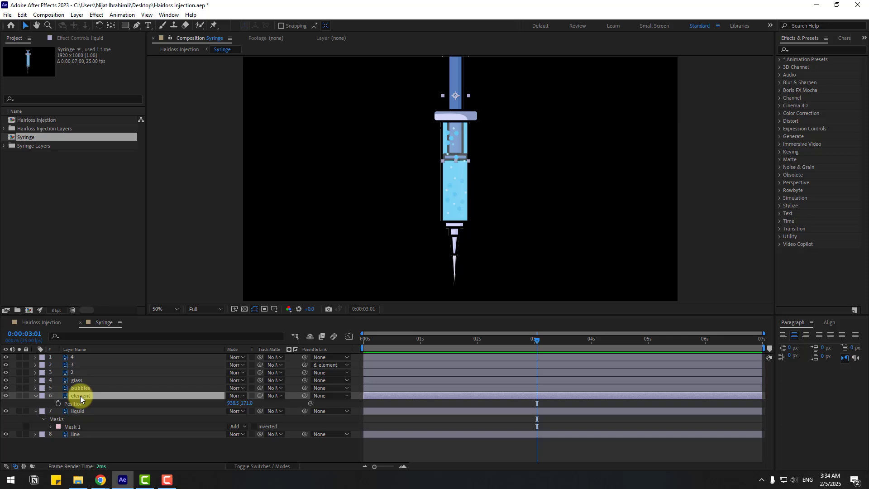
left_click(57, 404)
left_click_drag(552, 341, 584, 343)
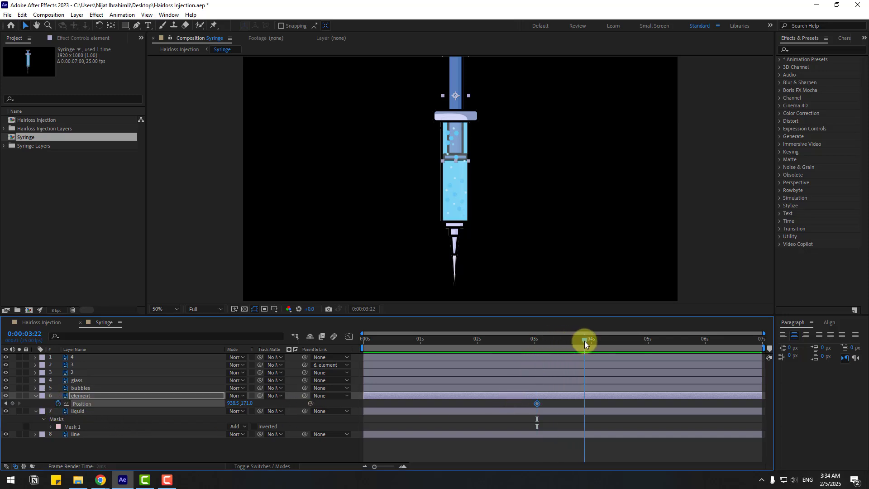
left_click_drag(244, 404, 385, 394)
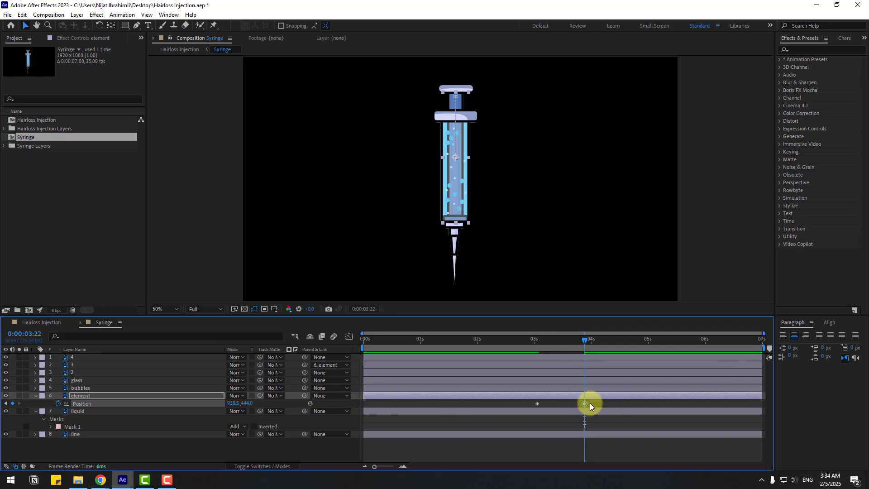
Apply Easy Ease to both element Position keyframes and start the work area just before 3 seconds.
right_click(537, 404)
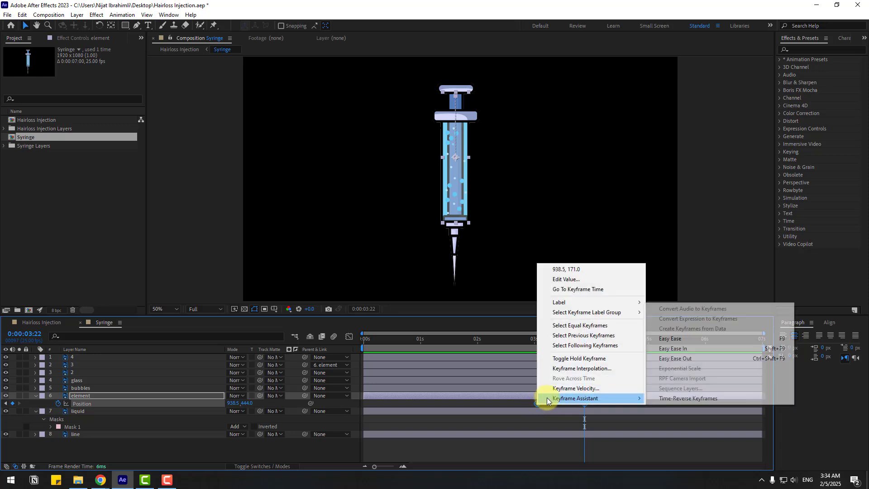
left_click(674, 338)
left_click_drag(359, 351, 514, 345)
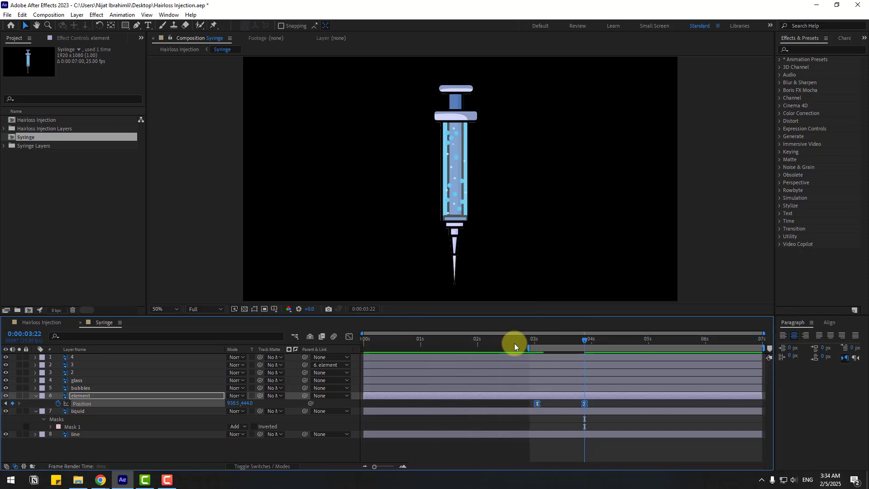
Steepen the element Position speed curve into a central peak and move its last keyframe to 0:00:04:21.
left_click(349, 336)
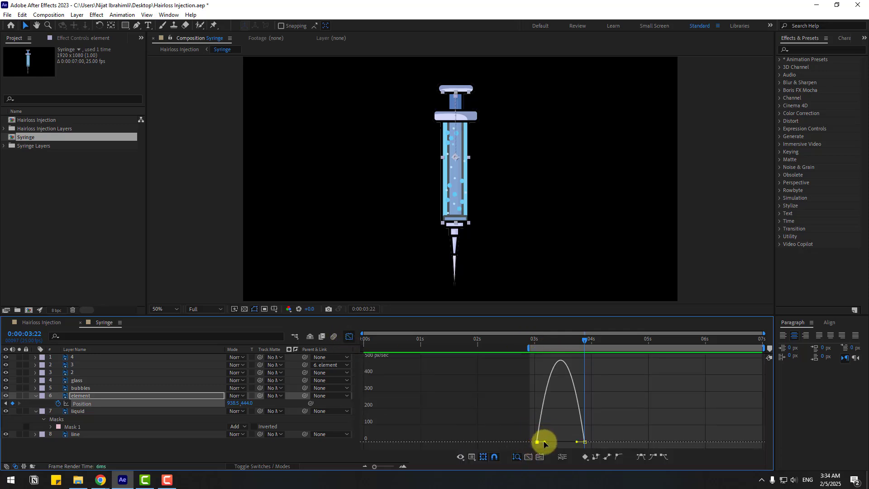
left_click_drag(545, 442, 570, 442)
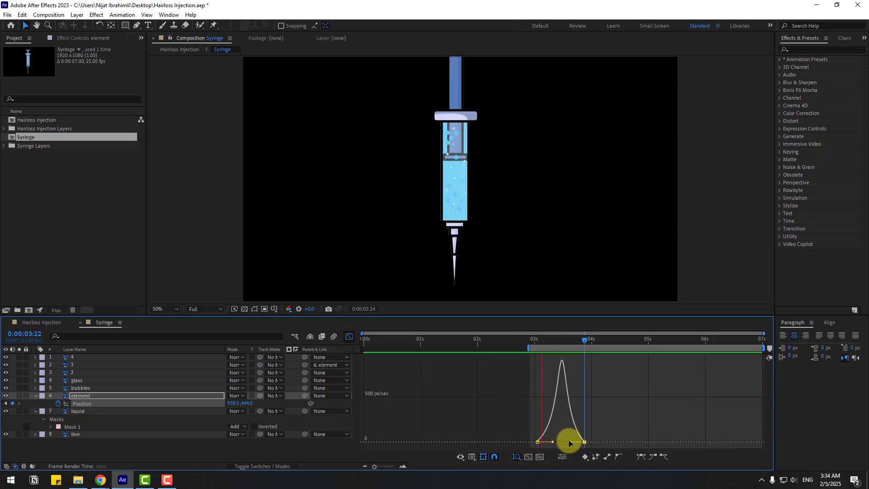
left_click(349, 337)
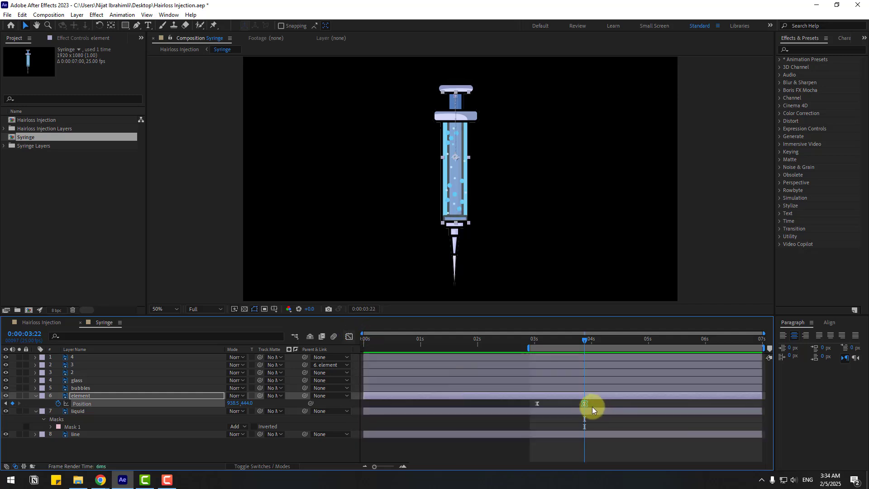
left_click_drag(584, 403, 639, 417)
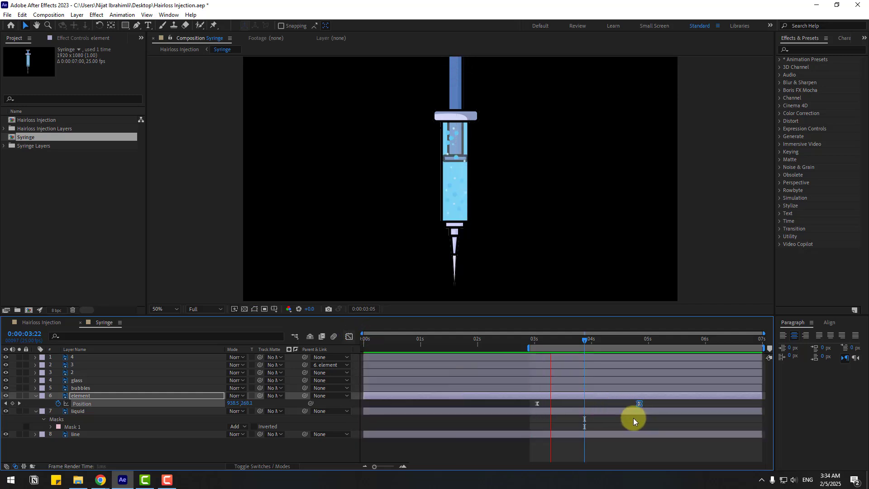
Keyframe the liquid layer's Mask Path at 0:00:03:01 and lower the mask so its upper edge meets the plunger tip.
left_click(538, 343)
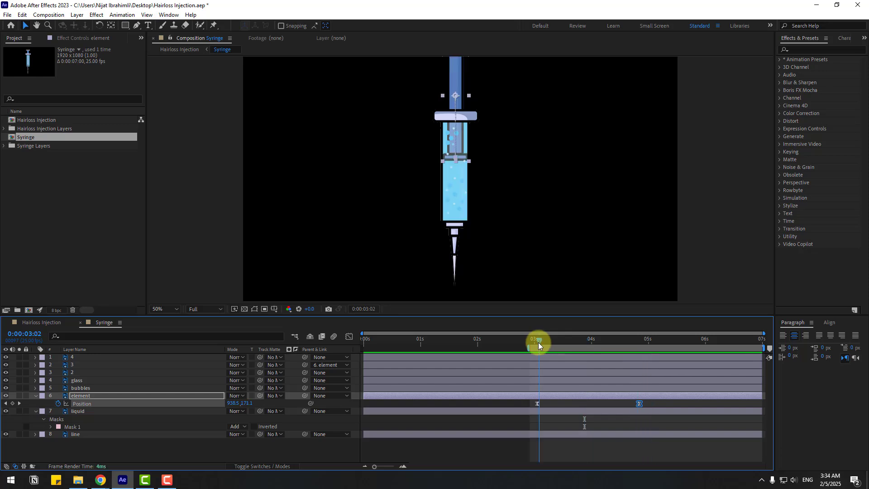
left_click(74, 426)
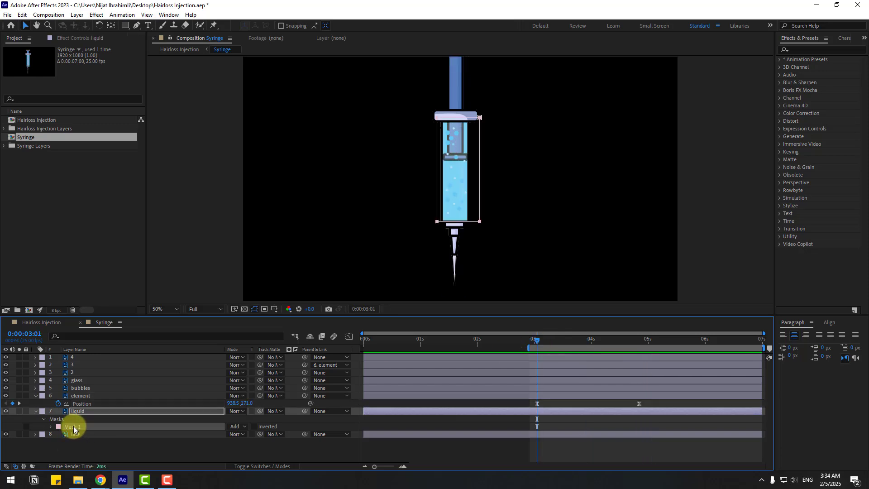
left_click(51, 426)
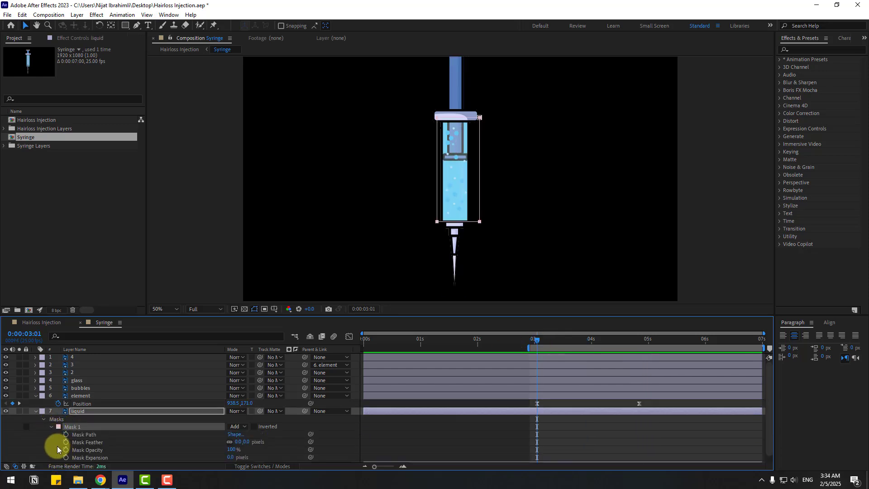
left_click(66, 433)
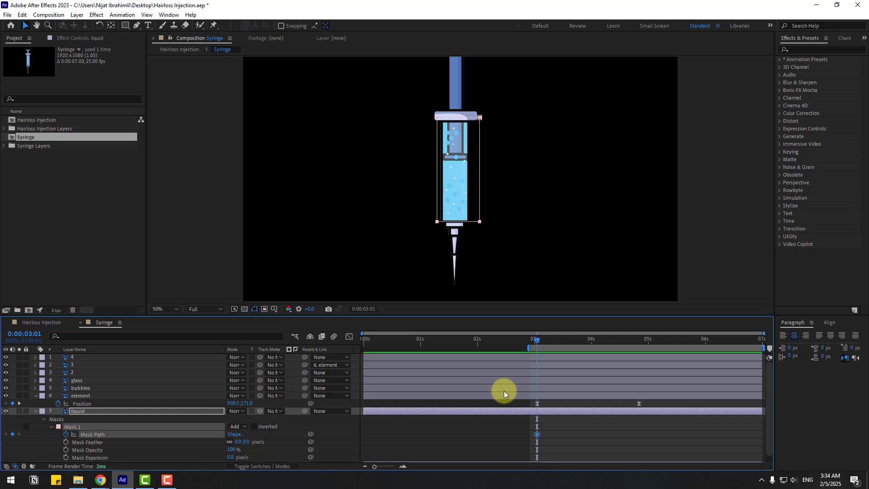
left_click(480, 118)
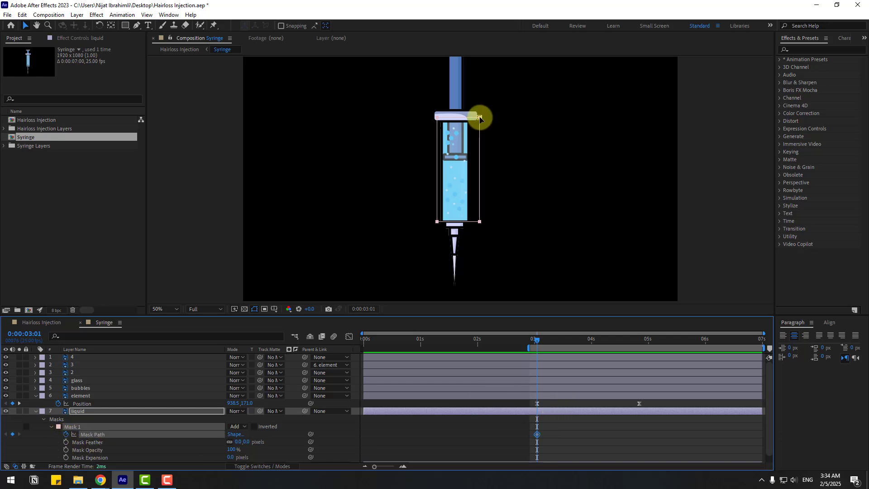
left_click_drag(480, 118, 480, 160)
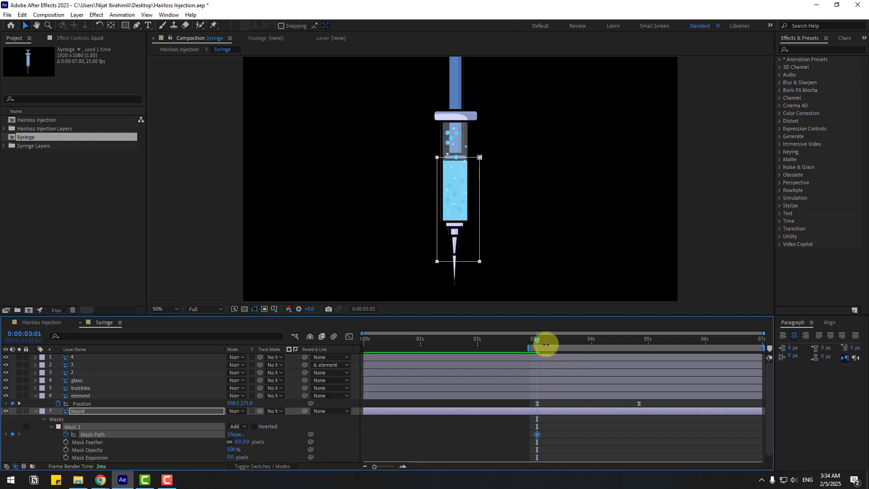
At 0:00:04:21, lower the liquid mask to the bottom of the barrel and apply Easy Ease to both Mask Path keyframes.
left_click_drag(546, 339, 639, 343)
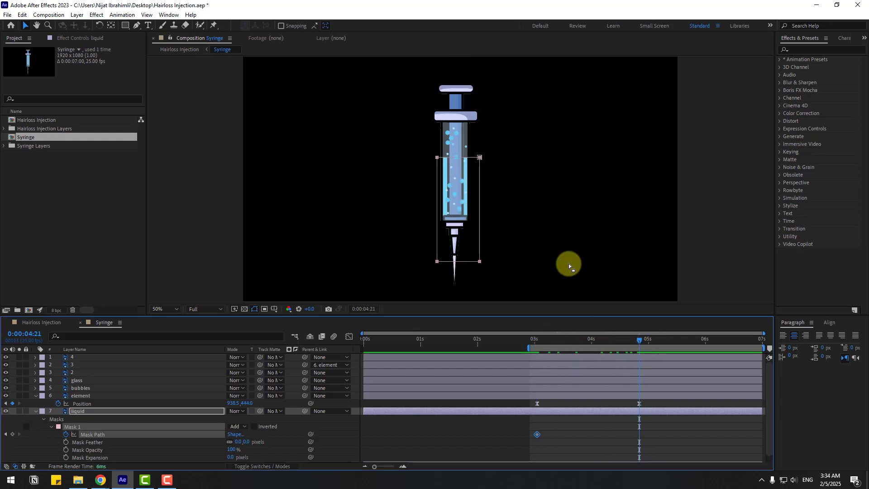
left_click_drag(479, 158, 480, 220)
left_click_drag(656, 427, 531, 437)
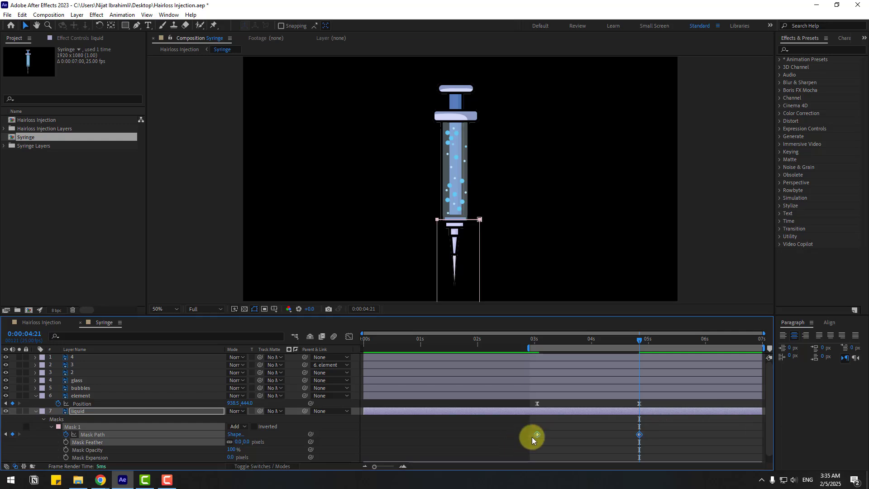
right_click(537, 433)
mouse_move(543, 429)
left_click(674, 369)
key("space")
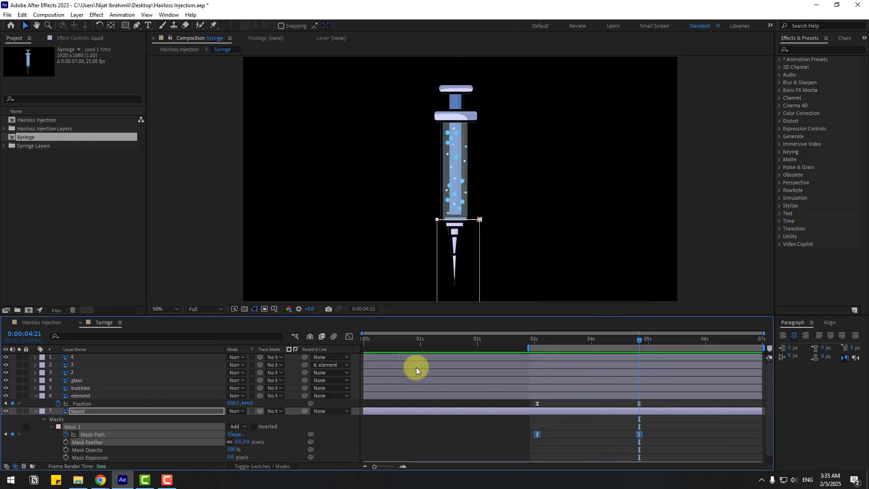
Shape the liquid Mask Path speed curve into a central peak matching the element layer's Position curve.
left_click(349, 337)
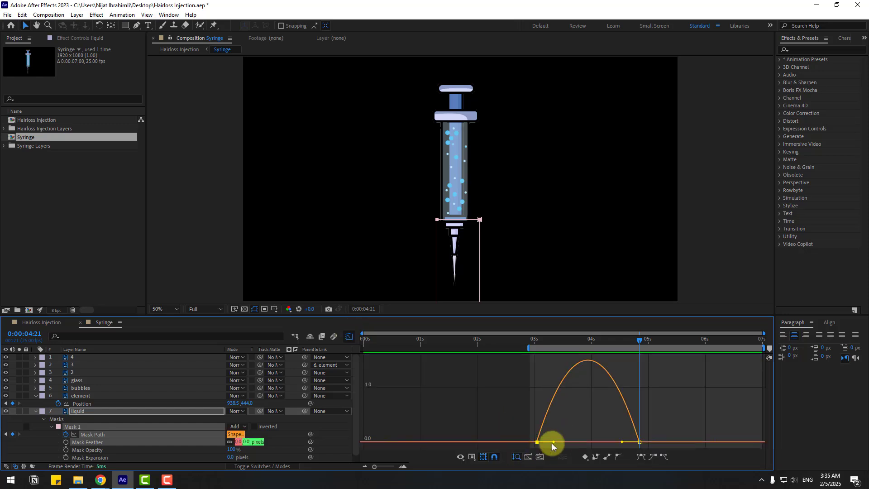
left_click_drag(556, 444, 568, 444)
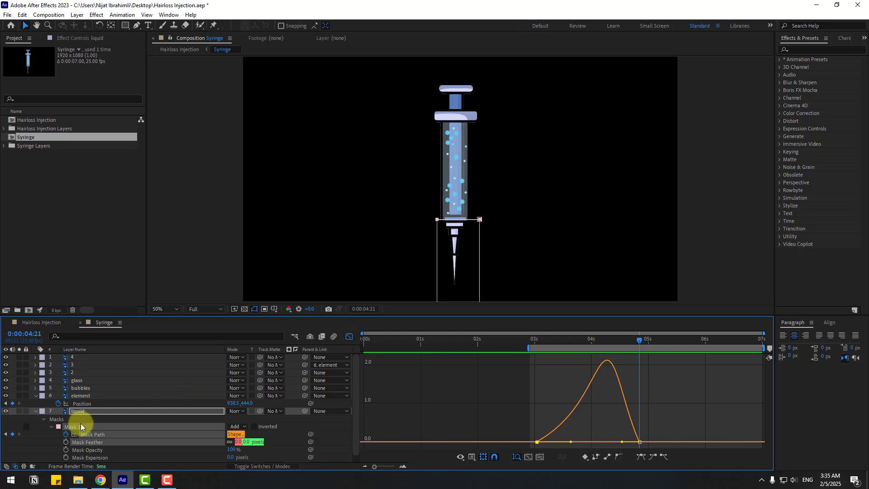
left_click(81, 403)
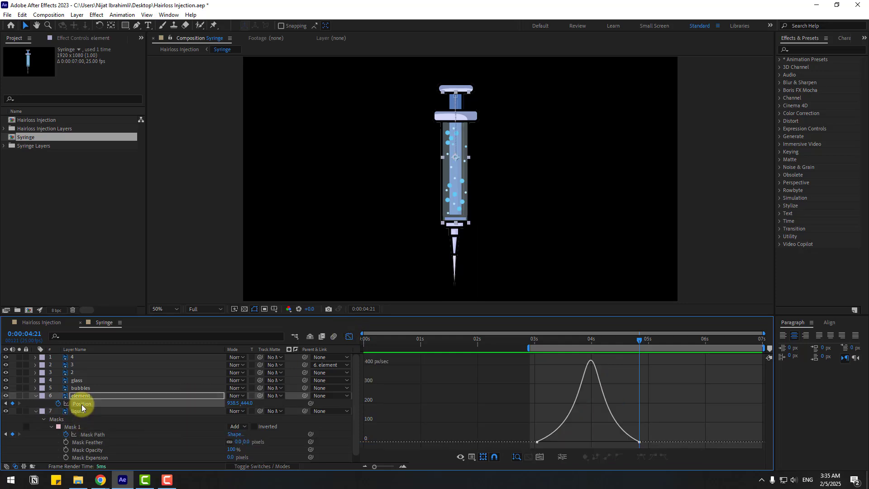
left_click(90, 435)
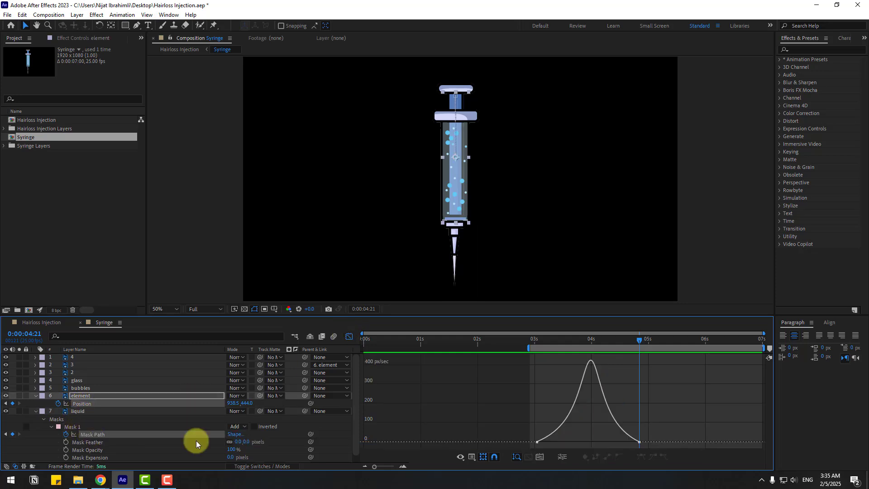
left_click_drag(620, 443, 615, 438)
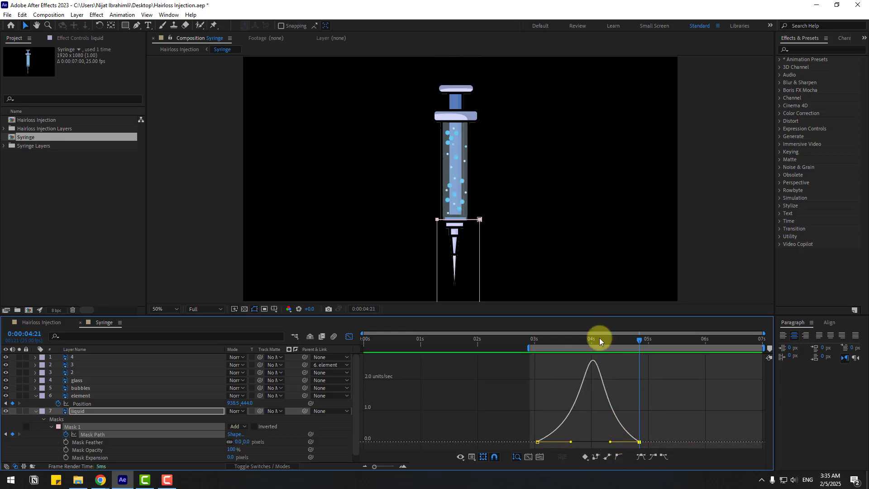
Preview the injection in Hairloss Injection, and in Syringe collapse the layer properties and close the graph editor.
left_click(33, 321)
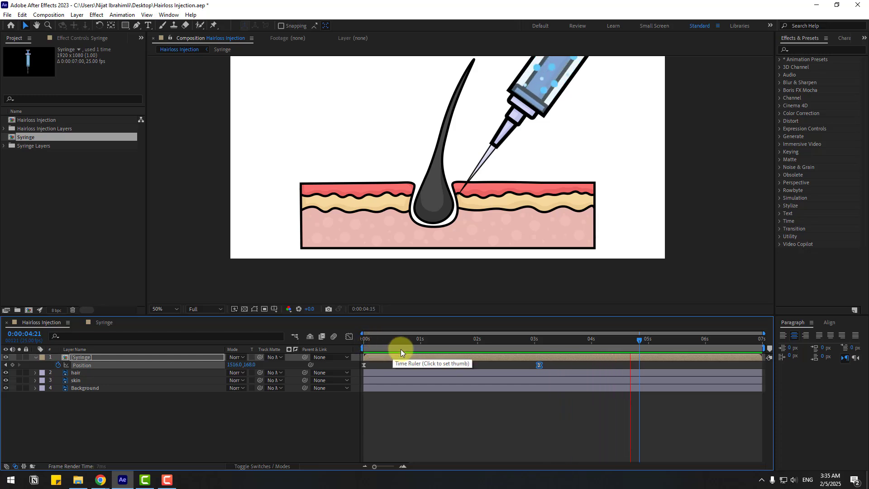
left_click_drag(549, 341, 630, 339)
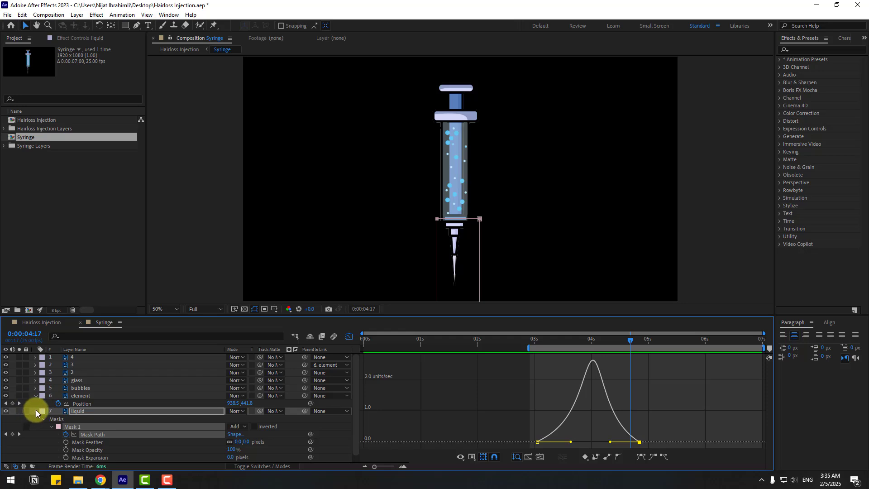
left_click(37, 411)
left_click(102, 426)
key("u")
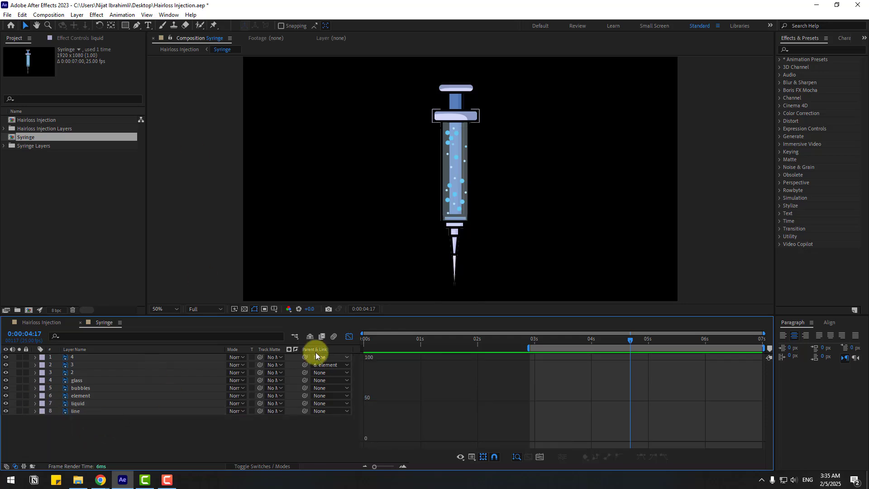
left_click(350, 338)
Create a bright sky-blue 1920 x 1080 solid named bubble in the Syringe composition.
right_click(106, 441)
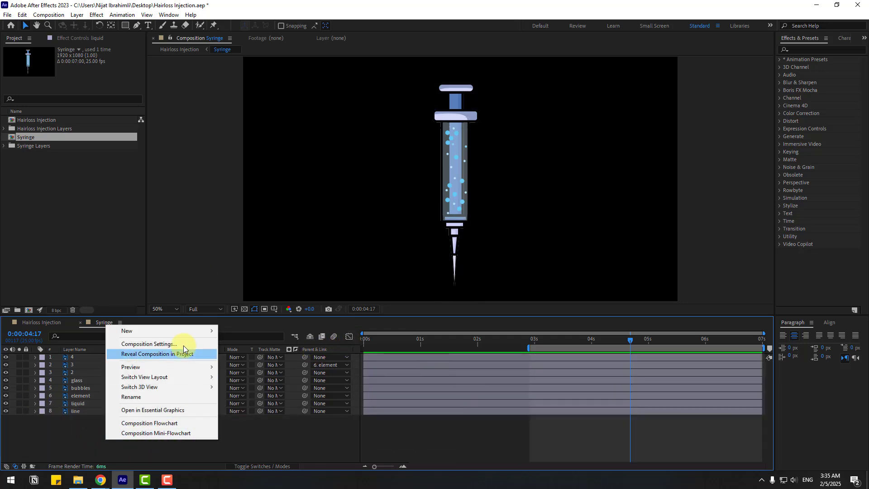
mouse_move(178, 334)
left_click(245, 348)
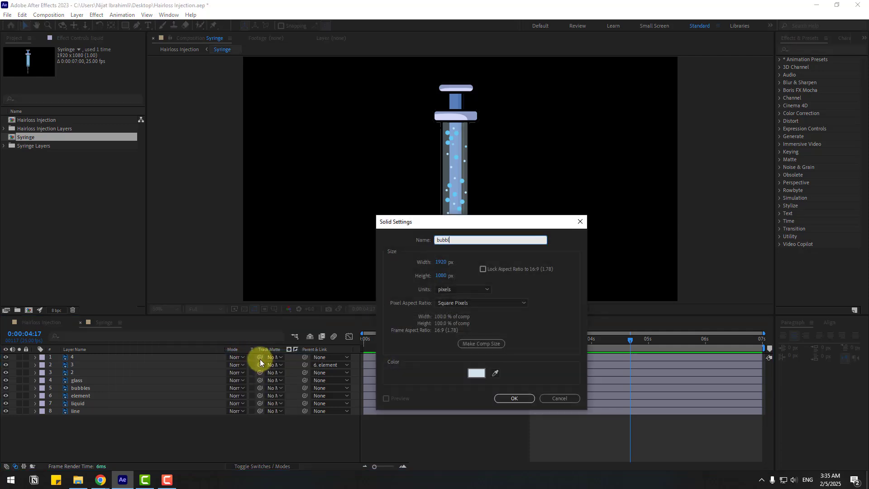
left_click(476, 375)
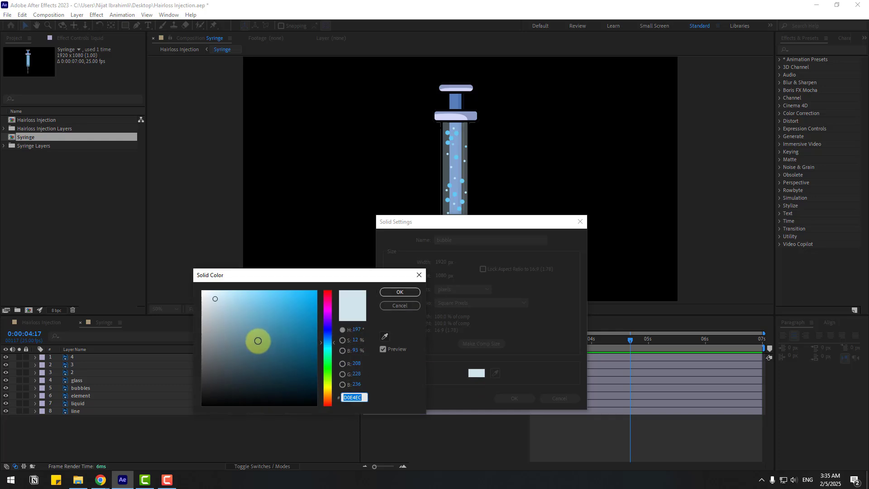
left_click(284, 291)
left_click(398, 292)
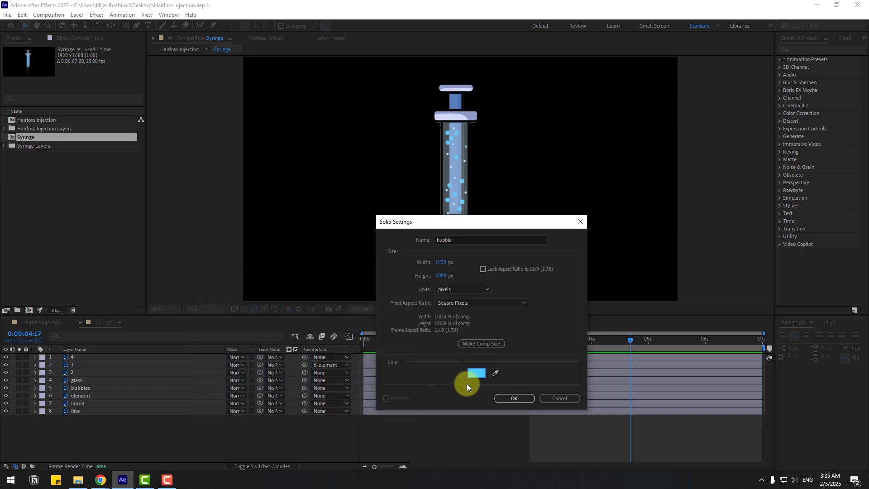
left_click(504, 396)
Apply the CC Bubbles effect to the bubble solid and set its Shading Type to None.
left_click(803, 50)
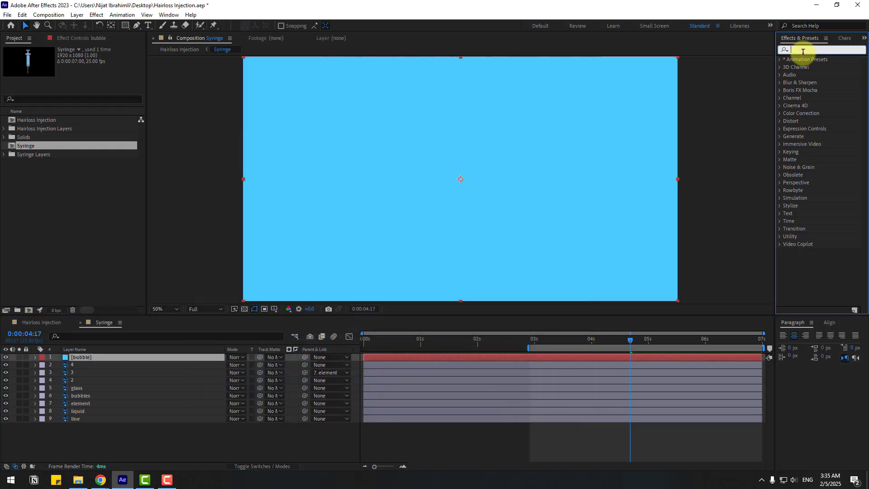
type("cc bu")
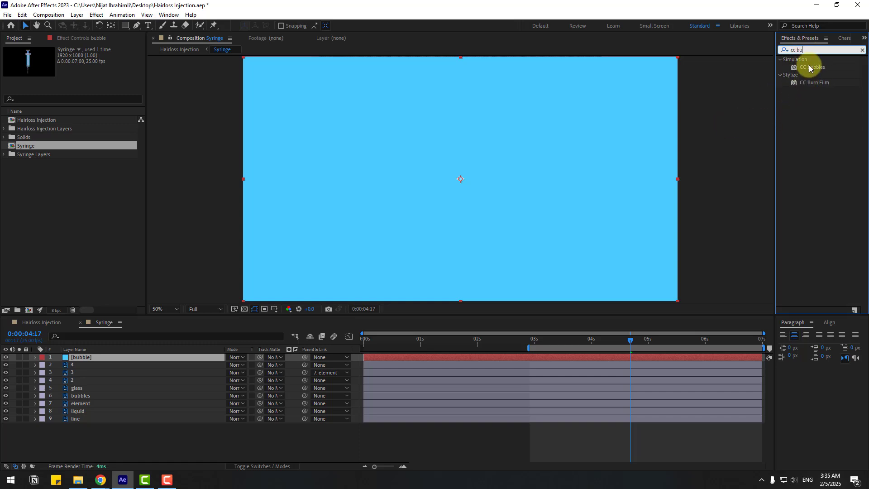
left_click_drag(810, 68, 88, 355)
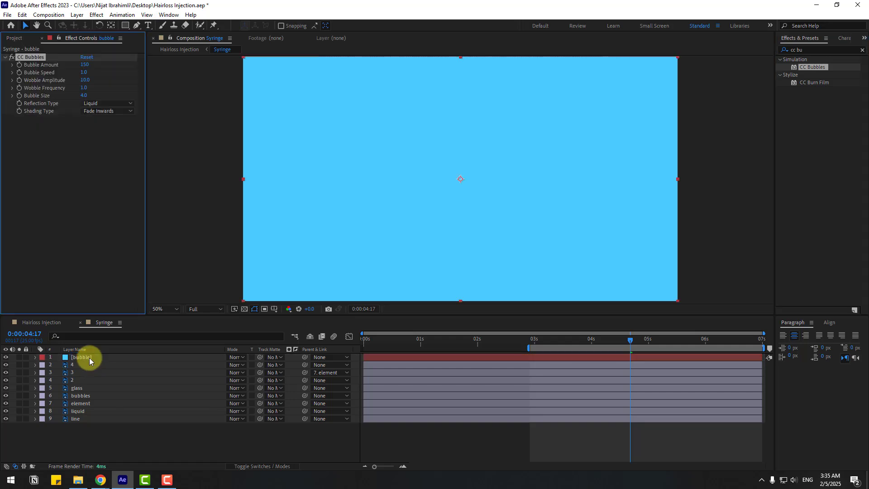
left_click(96, 111)
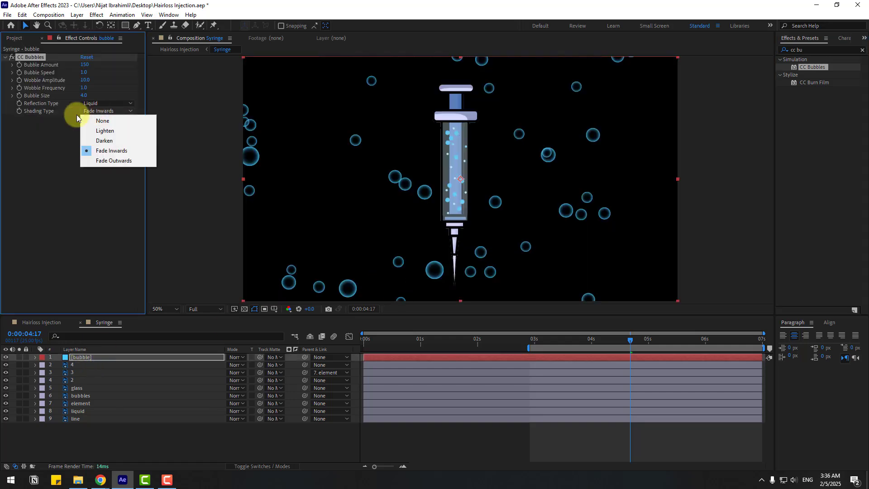
left_click(100, 123)
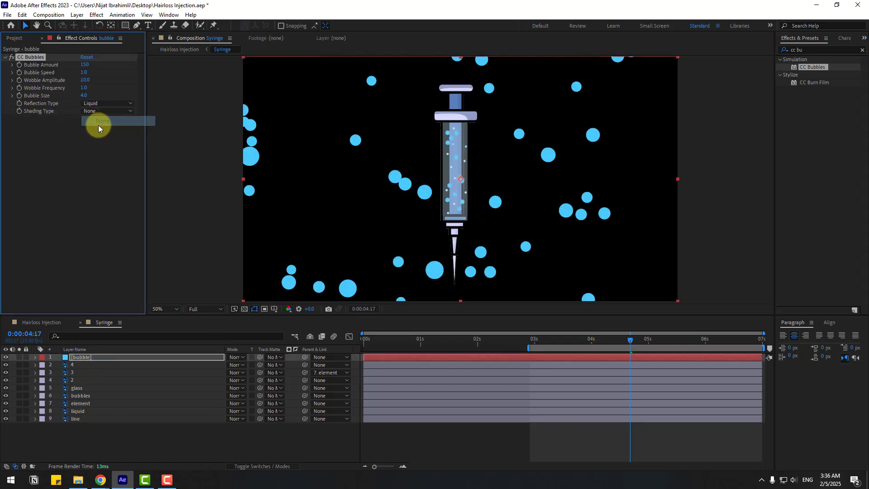
Draw a rectangular mask around the syringe barrel on the bubble solid and set the Bubble Size to 1.0.
left_click(127, 28)
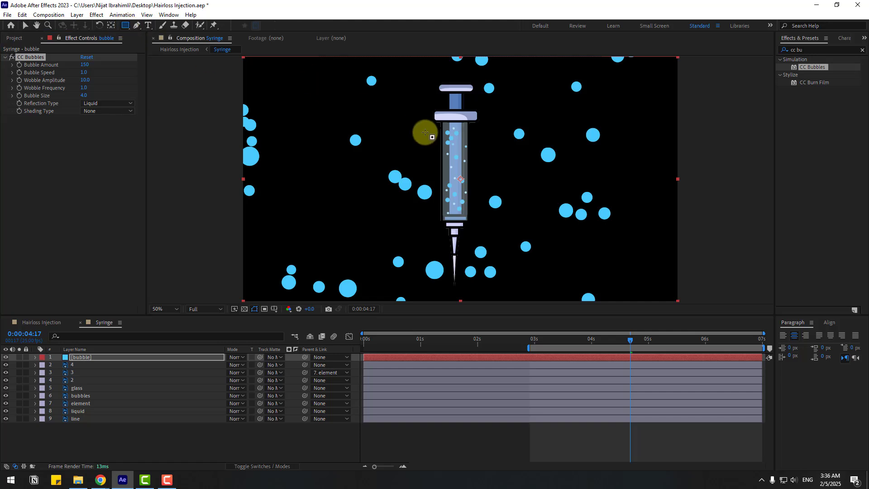
key("slash")
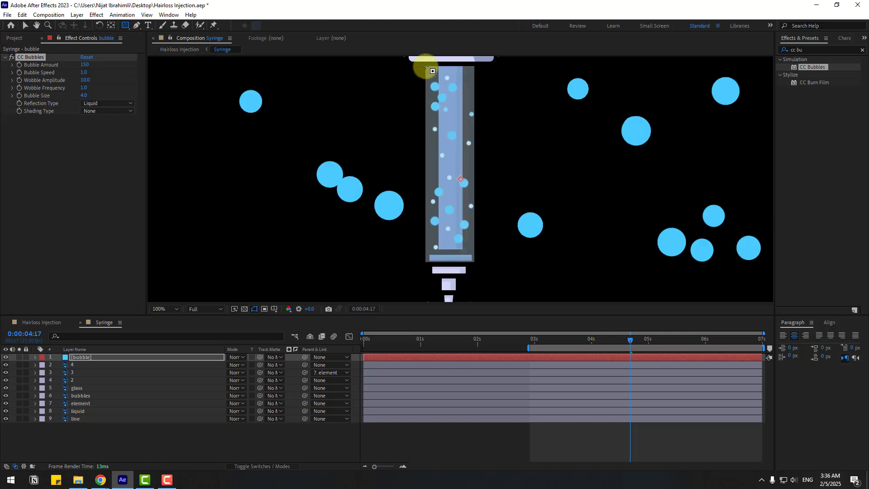
left_click_drag(425, 66, 475, 262)
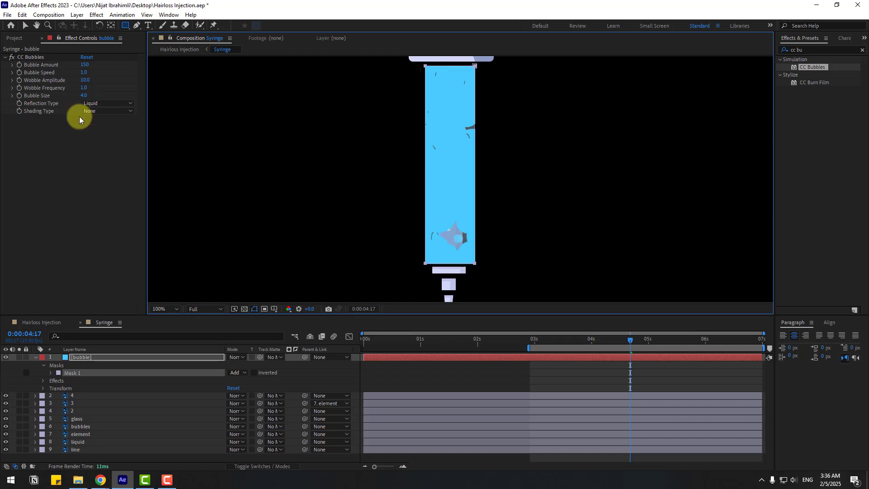
left_click_drag(84, 95, 2, 105)
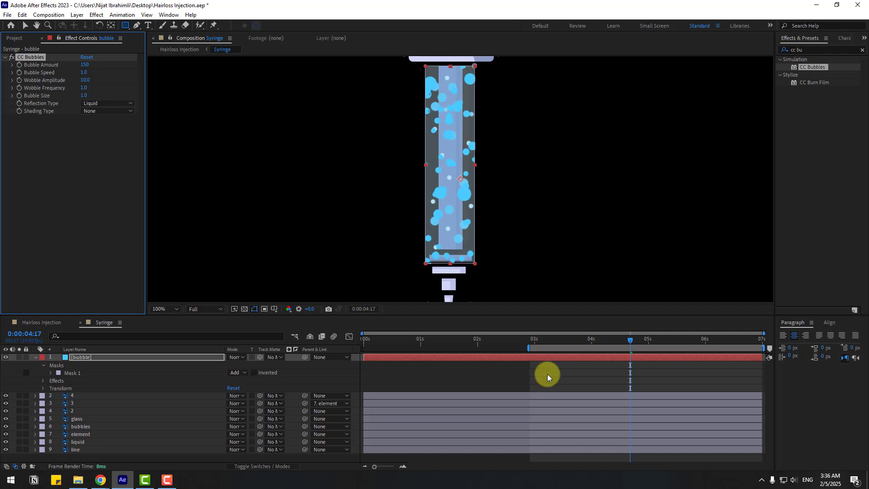
Set the Wobble Amplitude of the bubbles to 3.0 after trying 1.0, previewing the motion.
key("space")
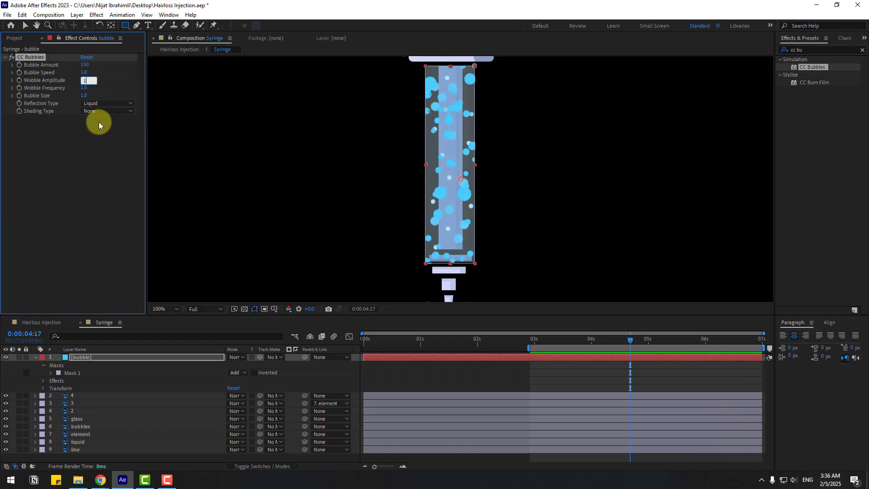
key("Return")
key("space")
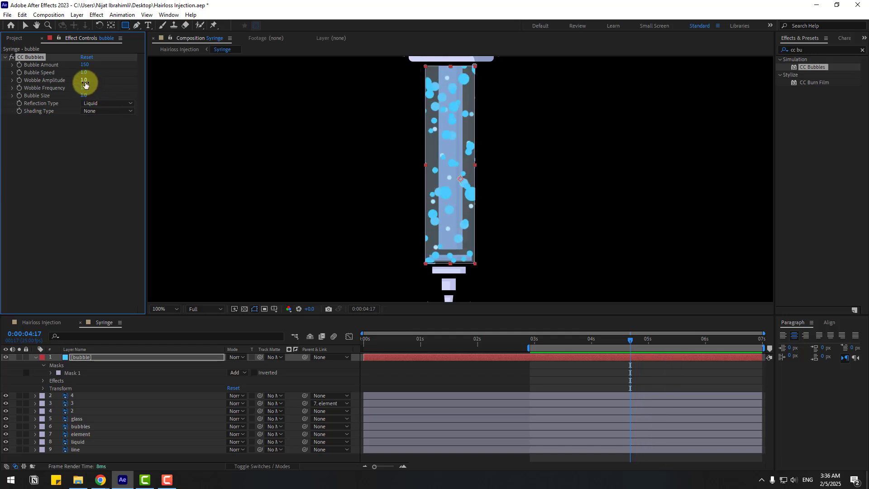
key("Return")
key("space")
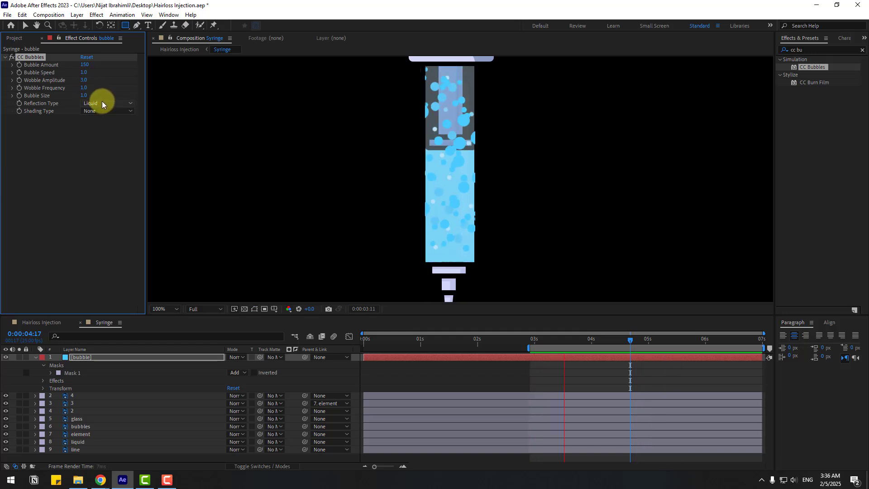
key("space")
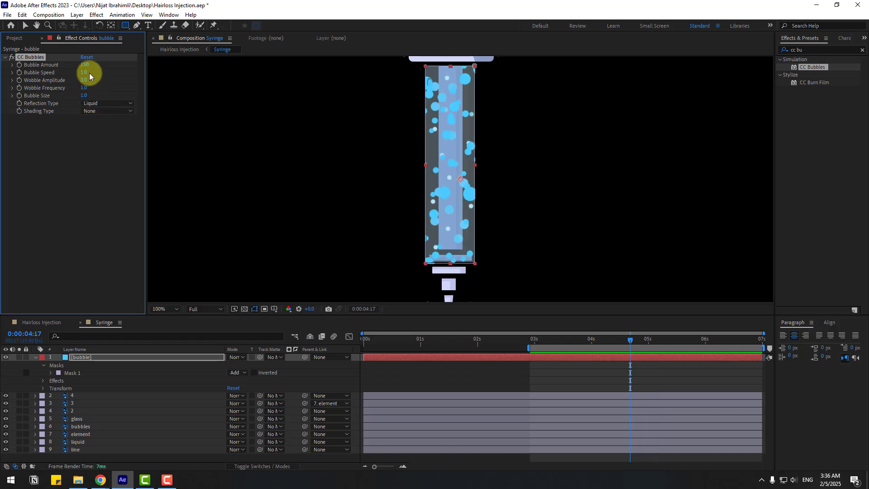
Reduce the Bubble Amount to 54, preview the result and collapse the bubble layer's properties.
left_click_drag(83, 65, 43, 67)
key("space")
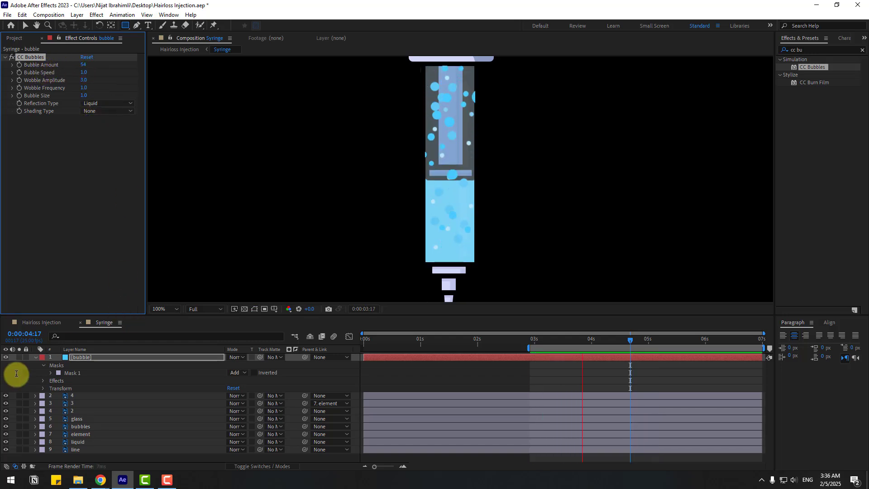
key("space")
left_click(36, 357)
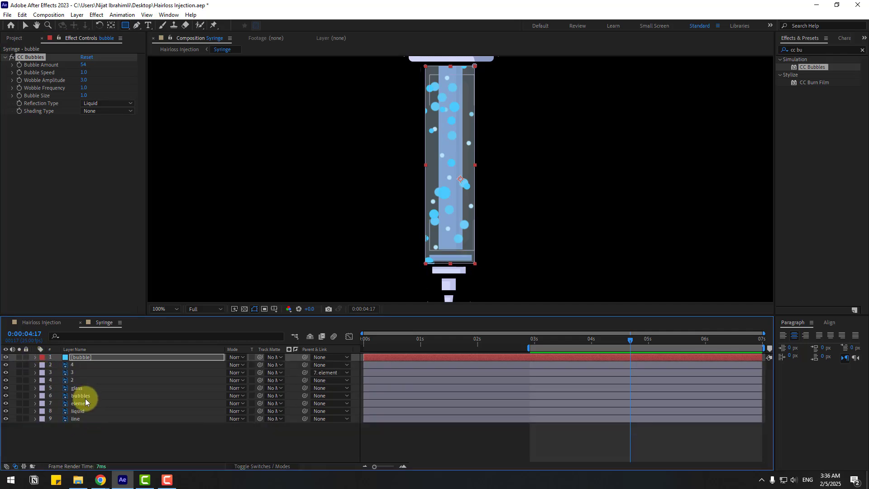
Hide the original bubbles layer and preview the syringe with only the CC Bubbles animation.
left_click(86, 398)
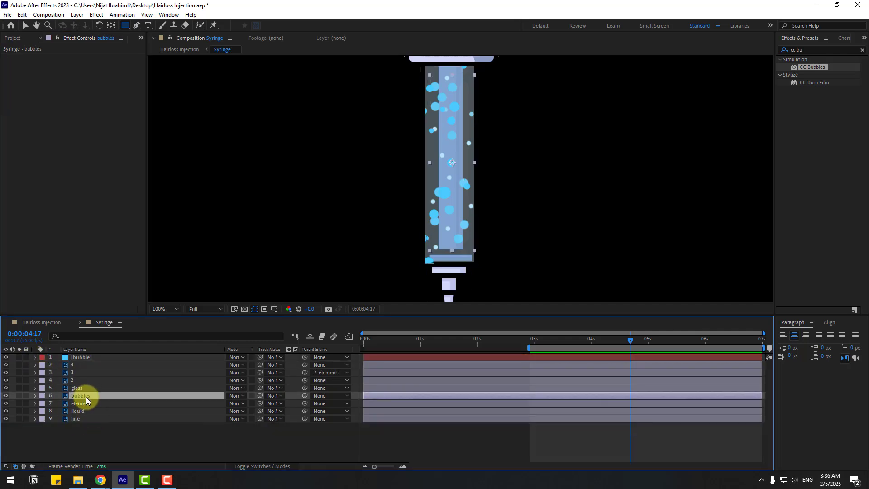
left_click(5, 396)
key("space")
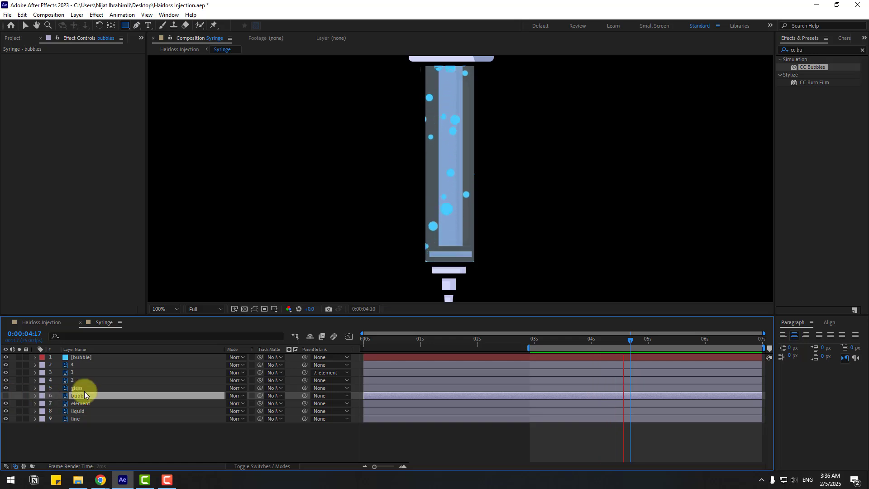
Use the liquid layer as the bubble solid's track matte, keep the liquid visible, and preview the bubbles moving inside it.
left_click(86, 358)
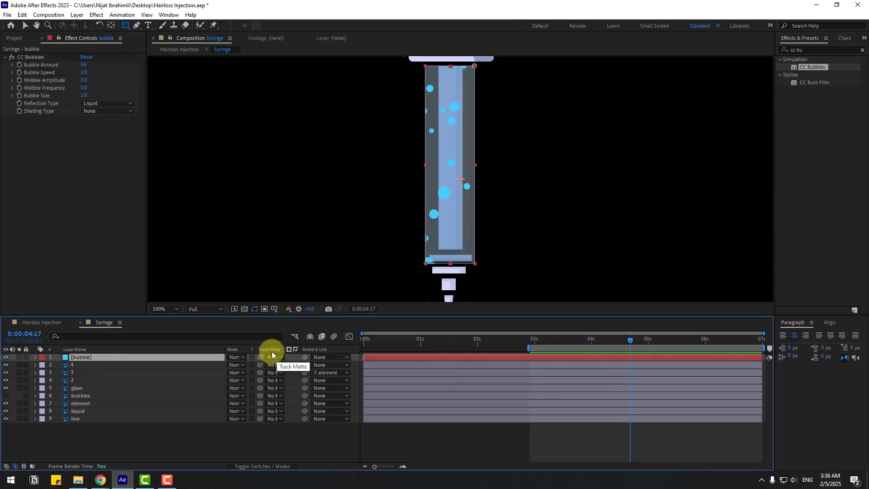
left_click(243, 465)
left_click(244, 465)
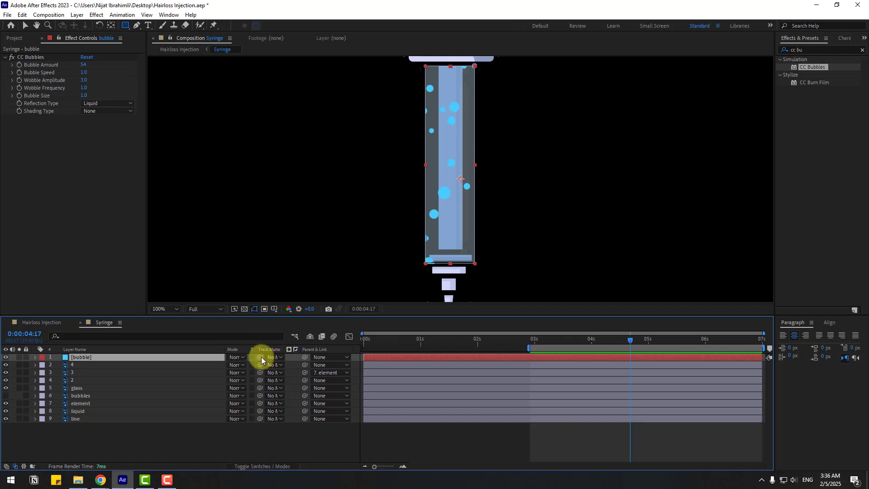
left_click_drag(91, 406, 89, 410)
left_click(88, 412)
left_click(6, 411)
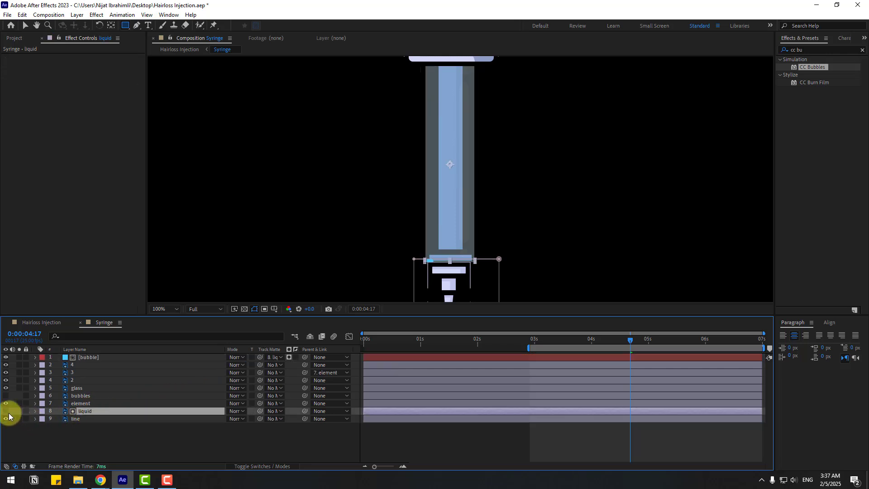
key("space")
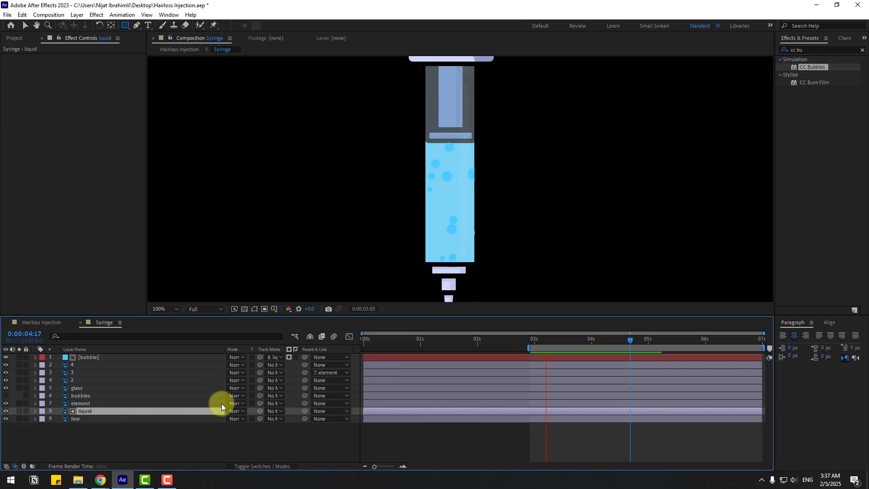
key("space")
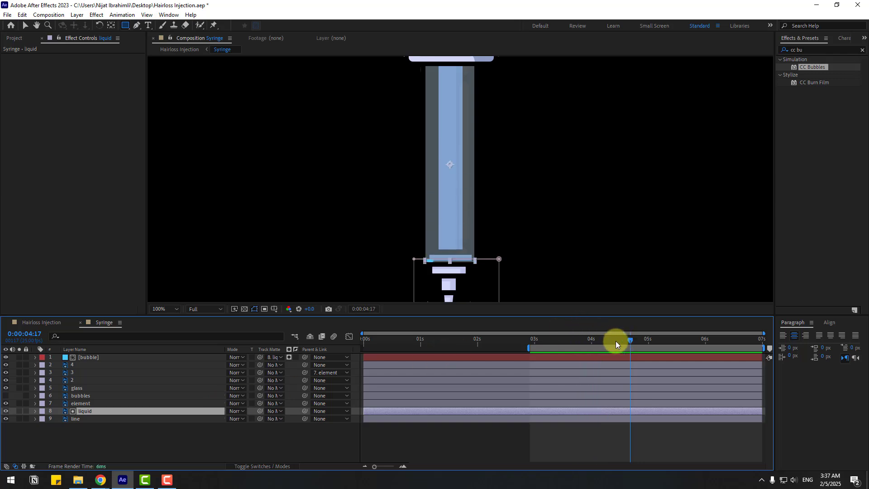
left_click_drag(616, 343, 566, 342)
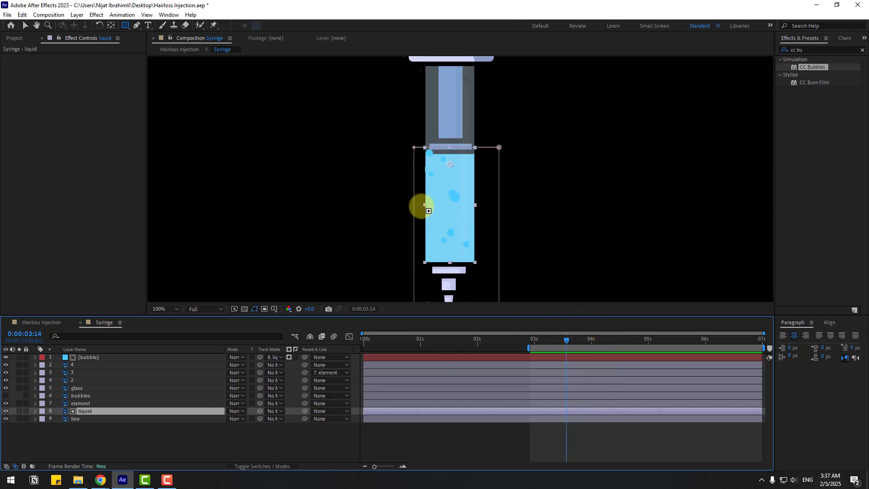
left_click(457, 178)
key("space")
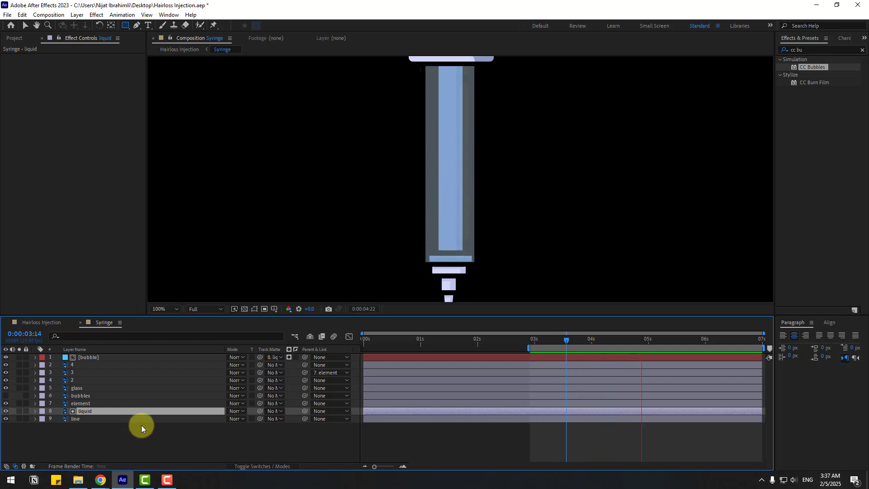
key("space")
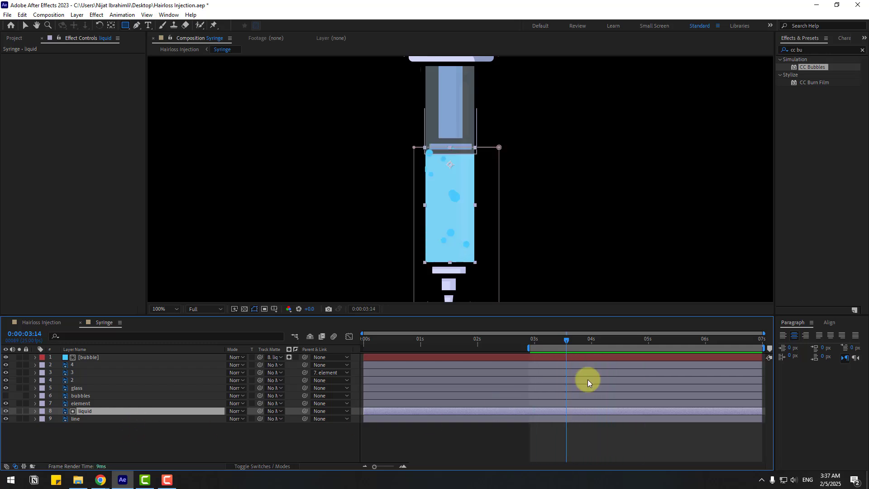
Split the bubble layer at 0:00:04:14 and delete the part after the split.
left_click_drag(618, 346, 623, 345)
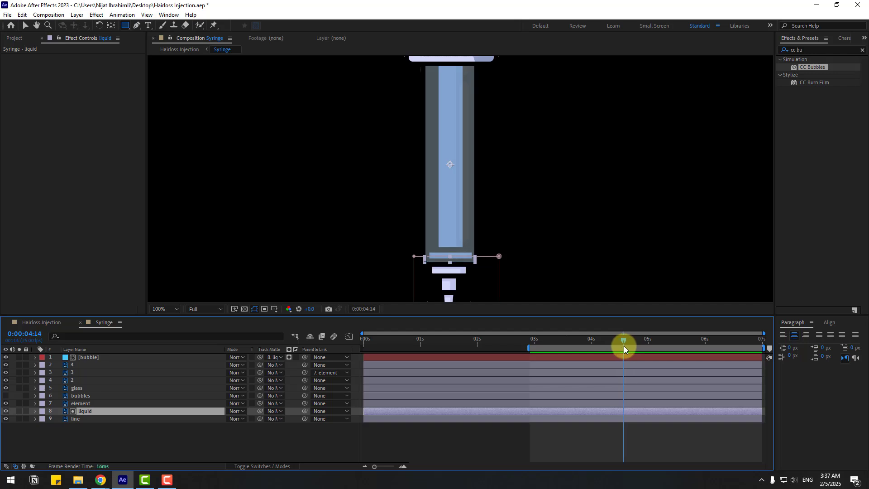
left_click(93, 357)
left_click(22, 14)
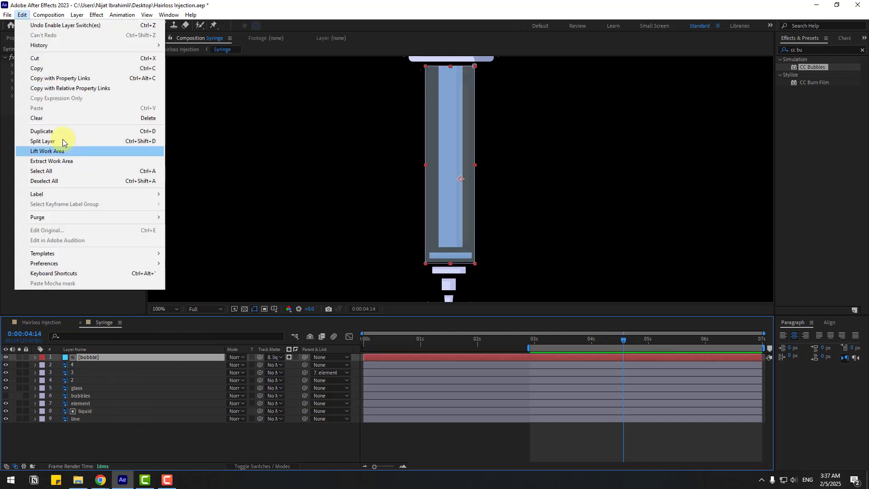
left_click(140, 145)
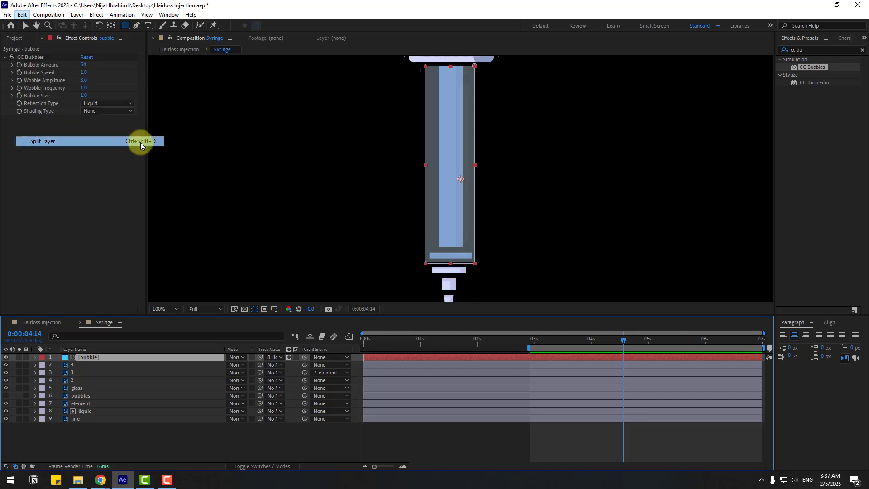
key("Delete")
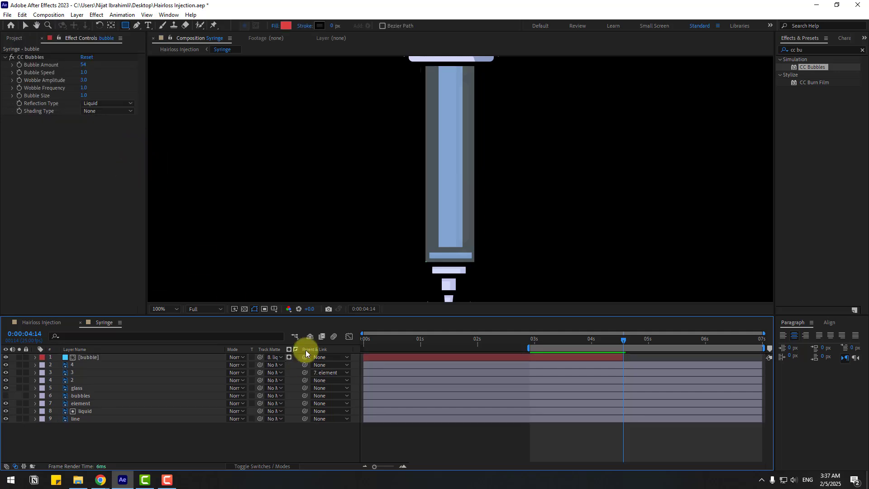
In Hairloss Injection at 0:00:05:07, pull the syringe back to Position 1570, 100 so its needle leaves the skin.
left_click(37, 322)
left_click(530, 339)
left_click_drag(538, 347, 666, 342)
left_click(619, 339)
left_click(91, 409)
left_click(13, 365)
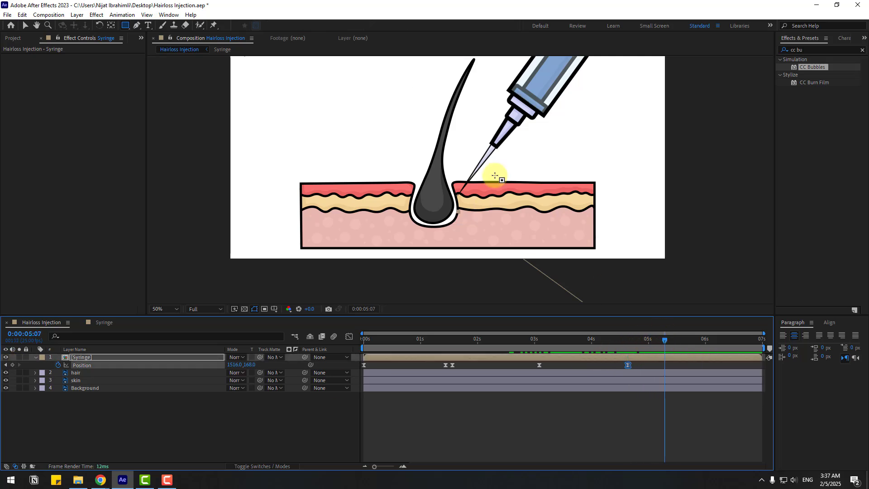
left_click(25, 25)
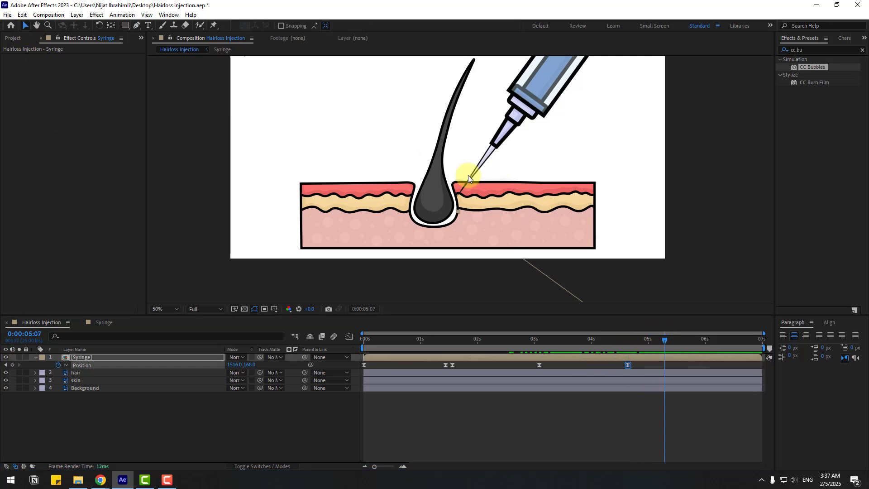
left_click_drag(474, 172, 487, 158)
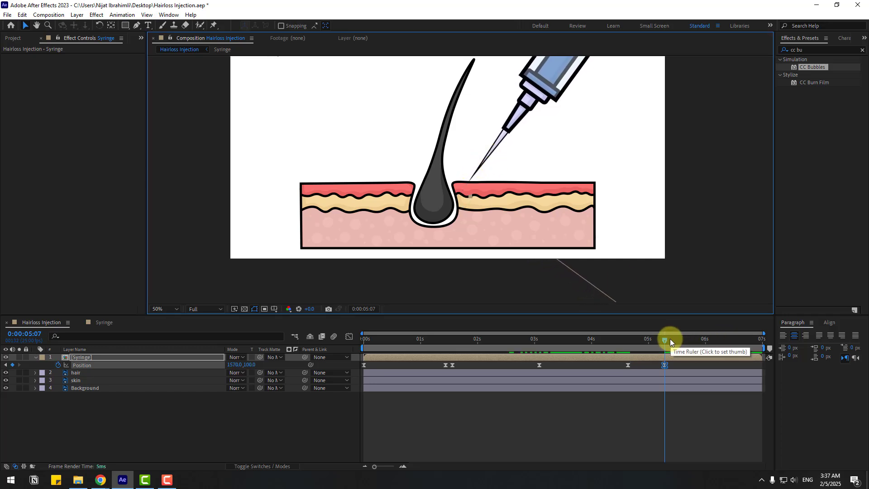
At 0:00:06:24, move the syringe out through the canvas's upper right to Position 2180, -676 and preview the exit from about 4 seconds.
left_click_drag(671, 339, 726, 343)
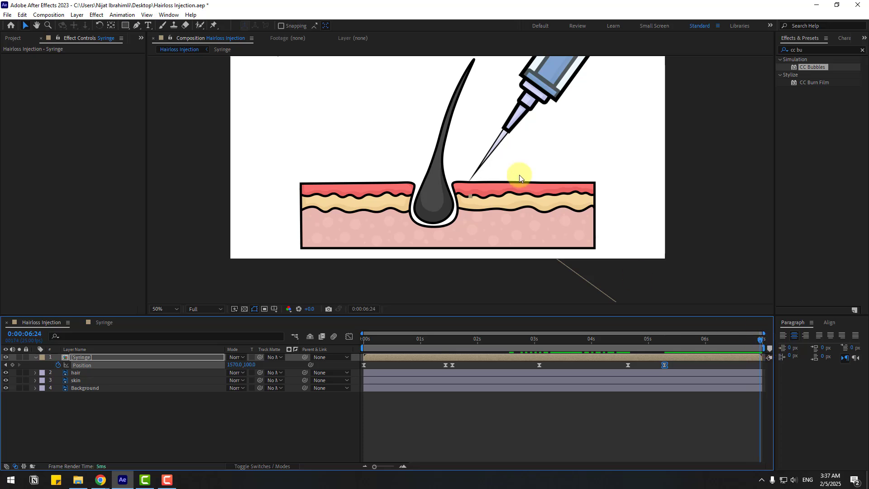
left_click_drag(487, 169, 617, 35)
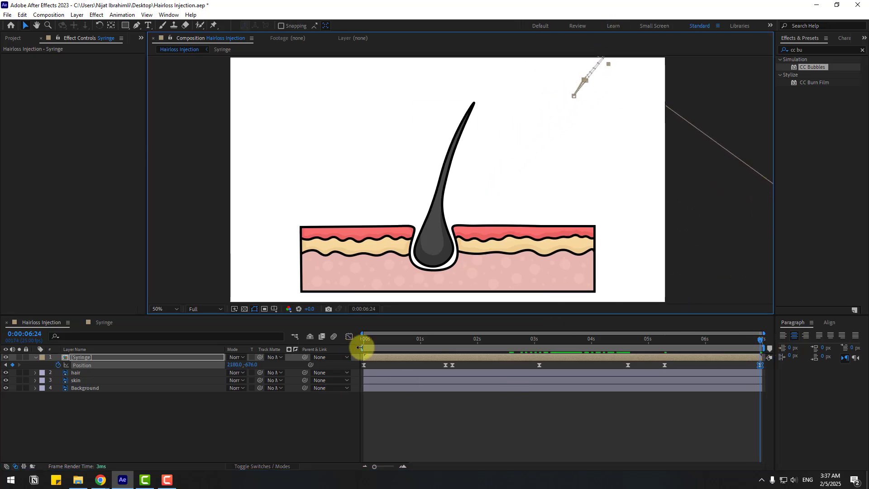
left_click_drag(360, 347, 594, 356)
key("space")
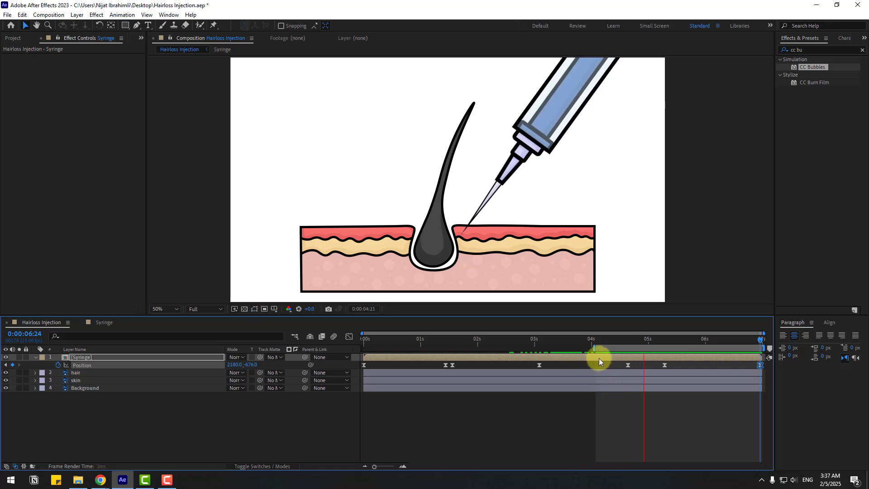
Smooth the syringe's exit speed curve in the Graph Editor by lengthening the easing around the Position keyframe near 0:00:05:07, and preview it.
key("space")
left_click_drag(672, 365, 658, 372)
left_click(349, 336)
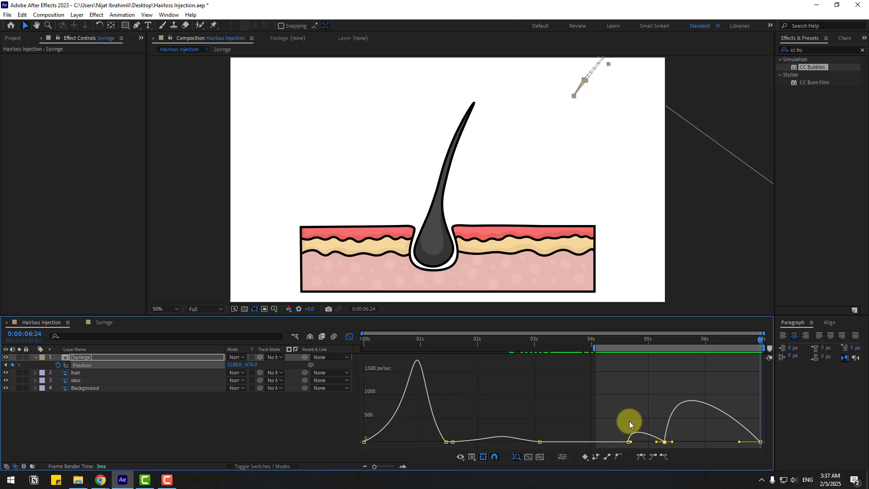
left_click(629, 441)
left_click_drag(633, 442, 688, 442)
key("space")
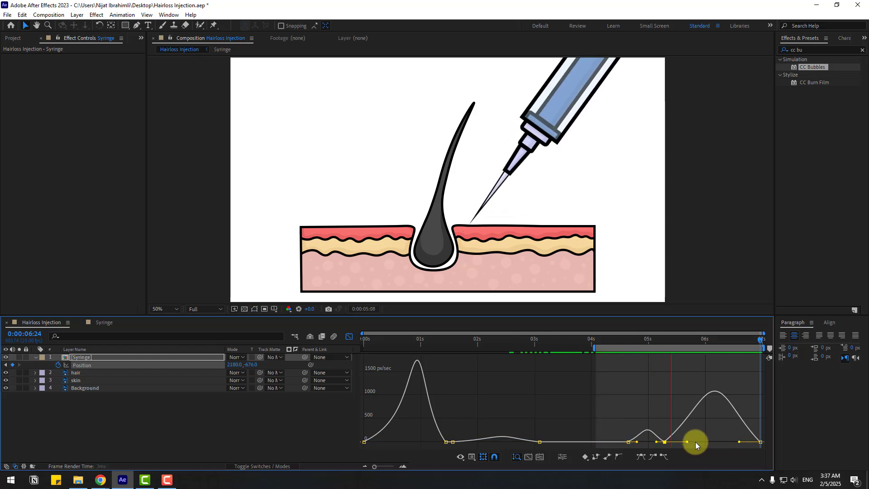
left_click(349, 336)
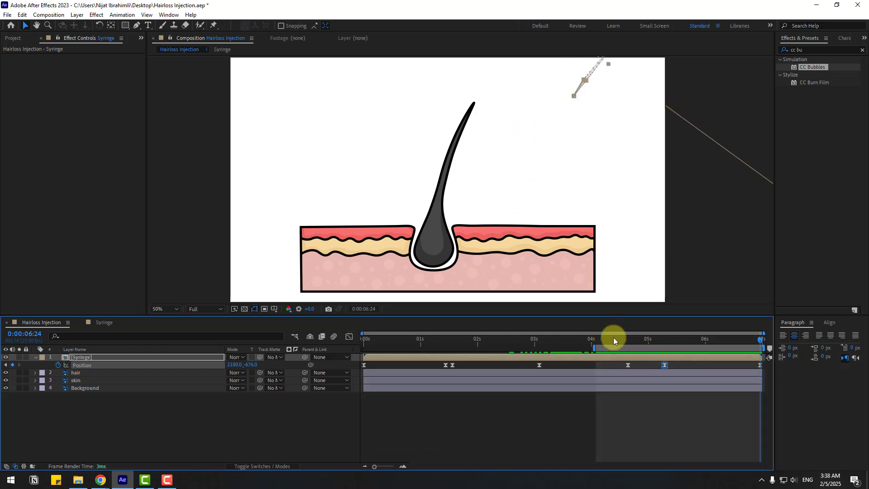
Set the duration of the Hairloss Injection composition to 0:00:15:00.
left_click(97, 430)
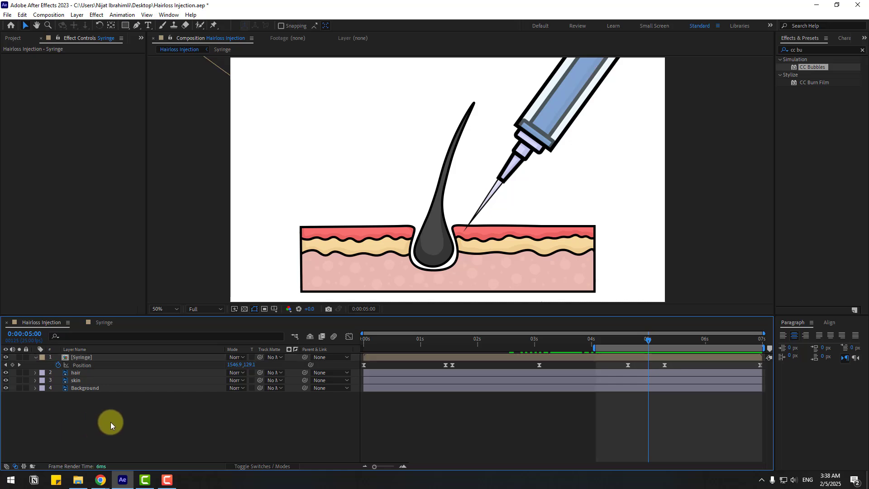
right_click(111, 425)
left_click(156, 328)
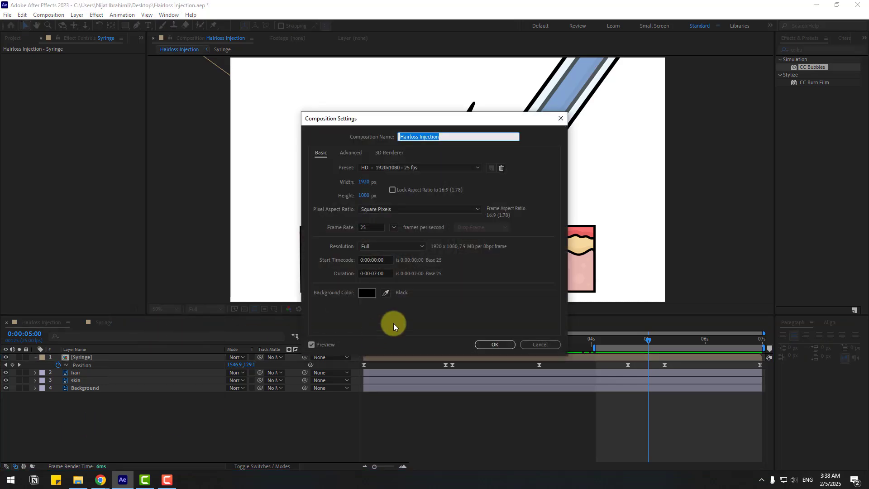
double_click(375, 274)
key("BackSpace")
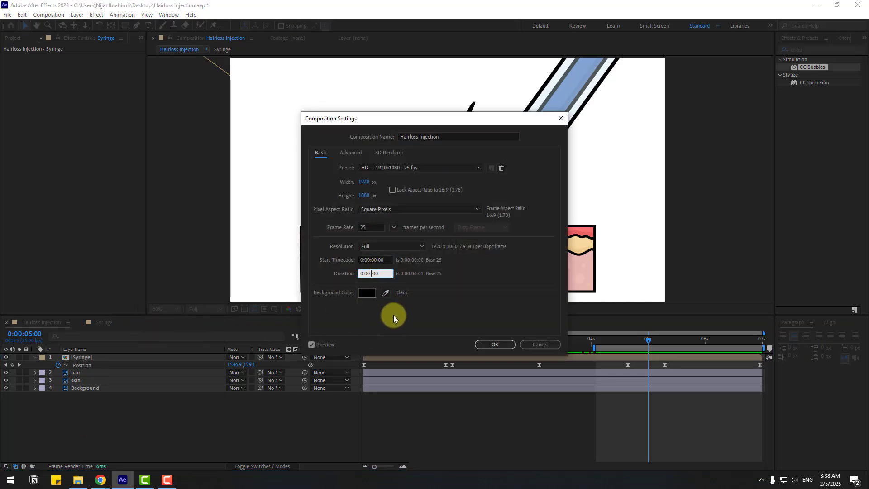
type("15:")
left_click(485, 344)
left_click(509, 417)
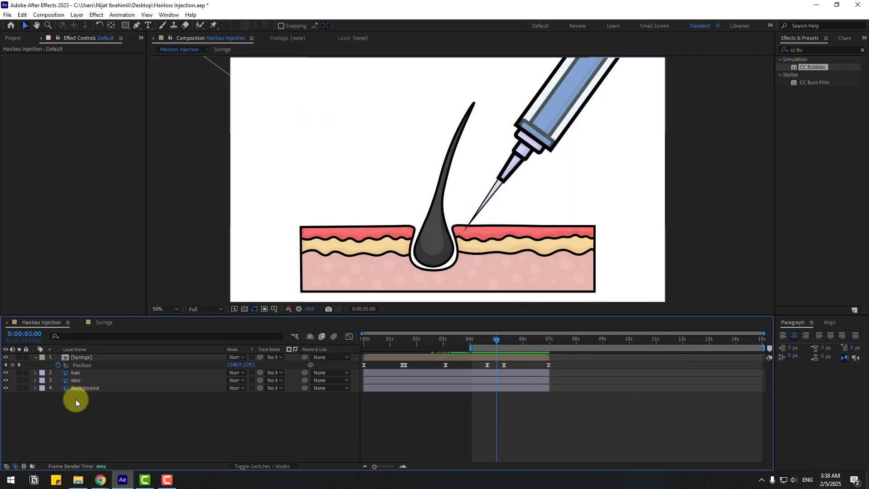
Extend the hair, skin and Background layers to the end of the 15-second composition.
left_click_drag(76, 399, 83, 374)
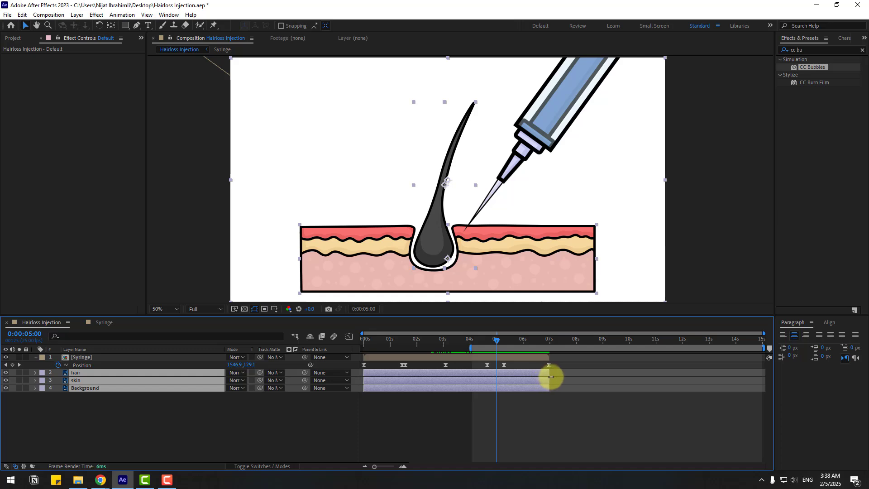
left_click_drag(552, 374, 778, 374)
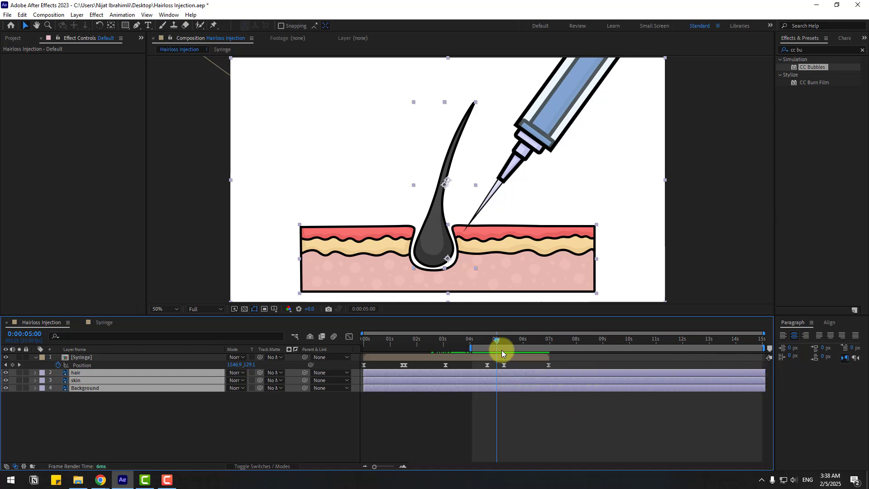
left_click_drag(500, 339, 533, 338)
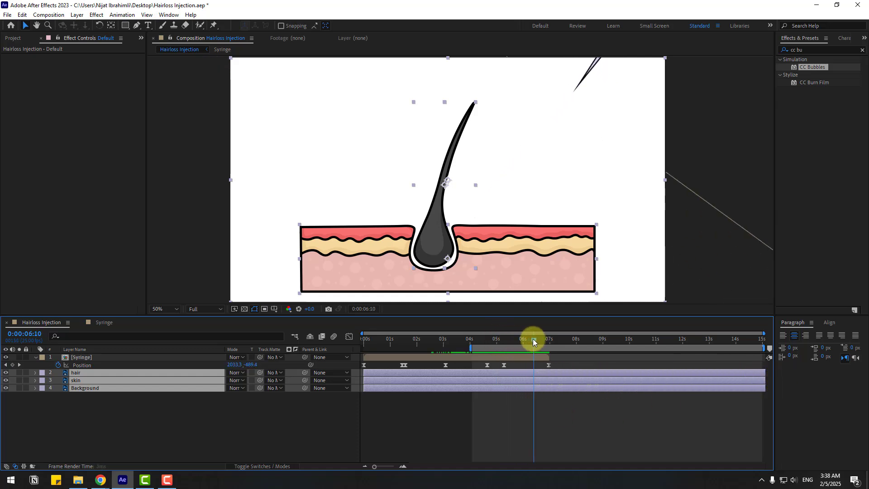
left_click(97, 425)
Move the hair layer's anchor point to the base of the hair root.
left_click(75, 380)
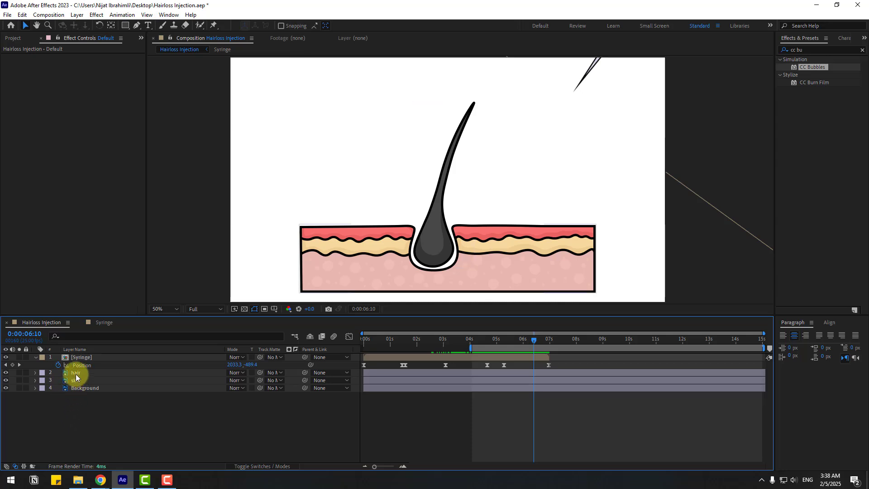
left_click(76, 373)
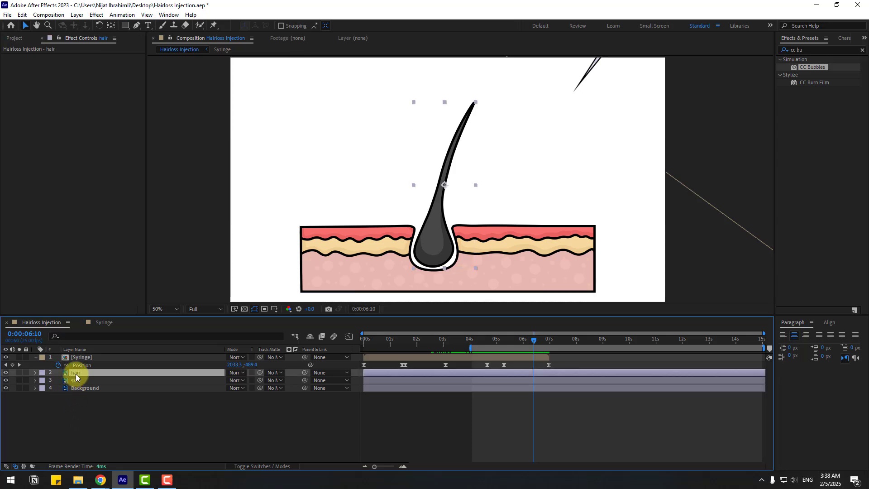
left_click(111, 27)
left_click_drag(445, 186, 431, 262)
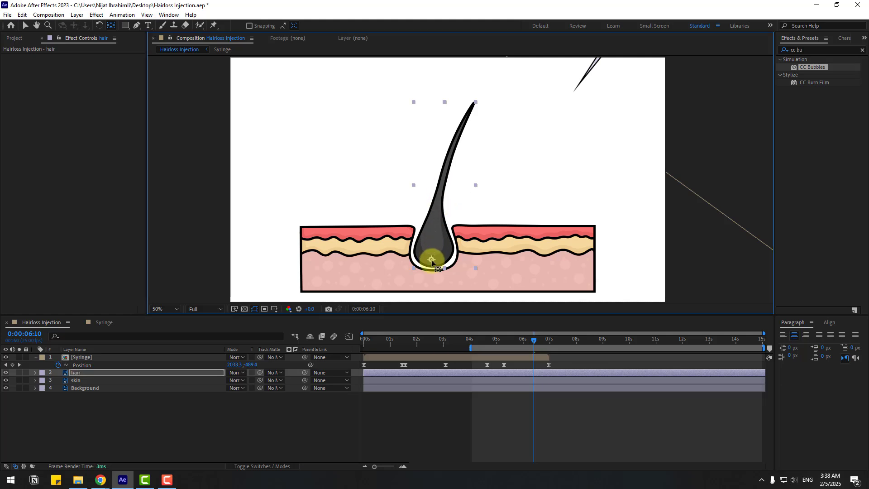
left_click(25, 25)
Animate the hair layer's Scale from 47% at 0:00:06:18 to 100% at 0:00:08:22.
key("s")
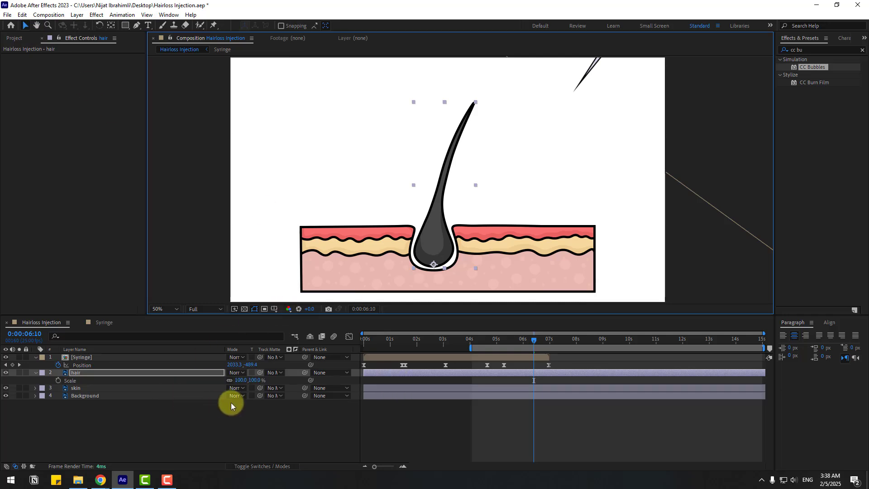
mouse_move(237, 381)
left_mouse_down()
mouse_move(213, 385)
mouse_move(224, 383)
left_mouse_up()
left_click(544, 345)
left_click(58, 380)
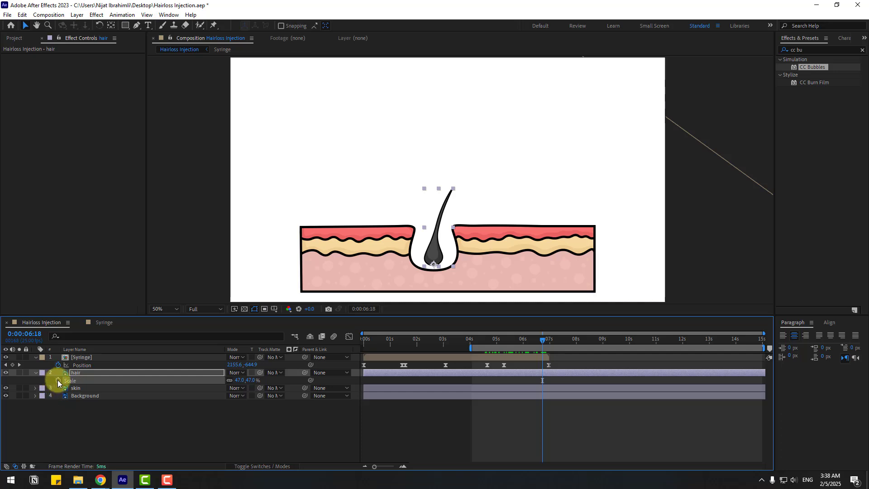
left_click_drag(567, 339, 600, 339)
left_click(240, 380)
type("100")
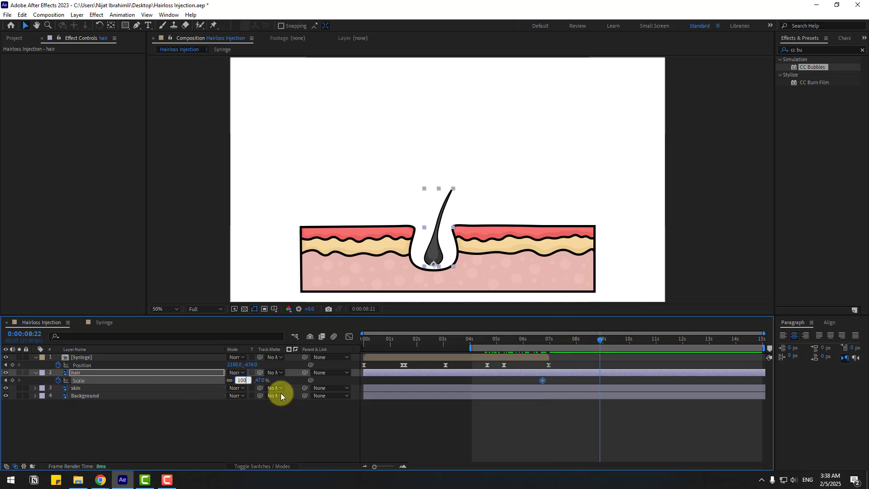
key("Return")
Apply Easy Ease to both of the hair's Scale keyframes and preview the growth.
left_click(541, 382)
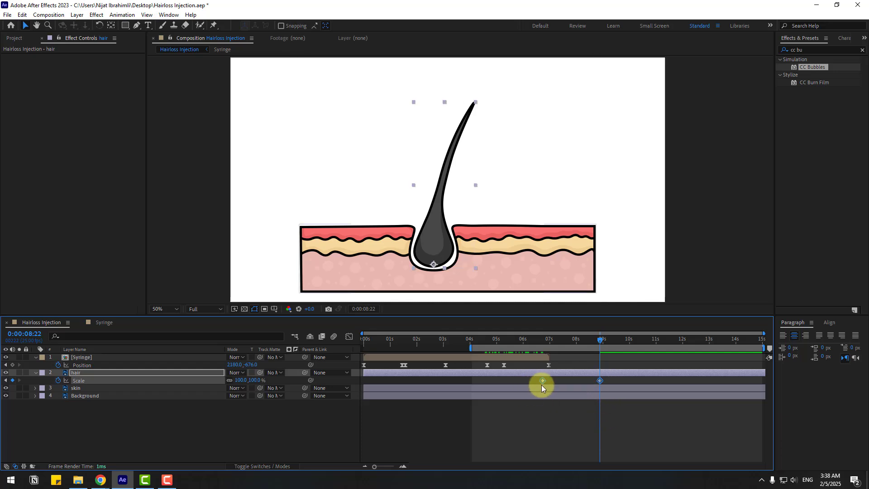
right_click(542, 382)
mouse_move(588, 375)
left_click(674, 405)
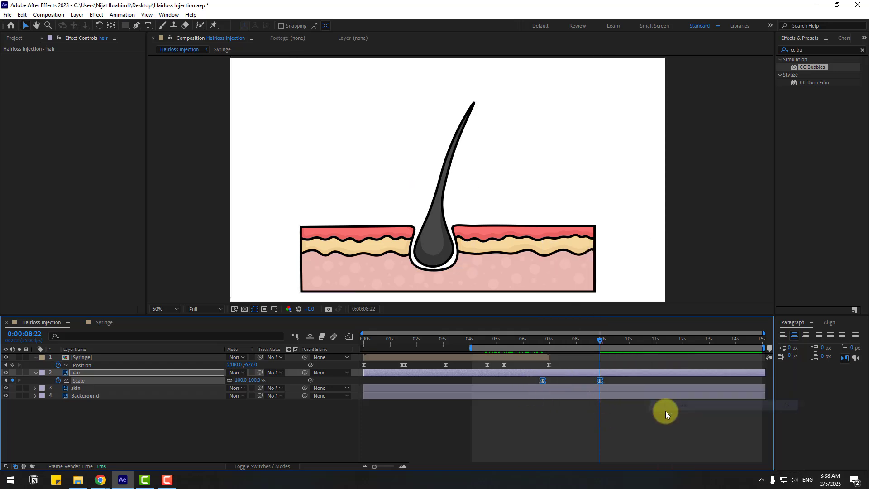
key("space")
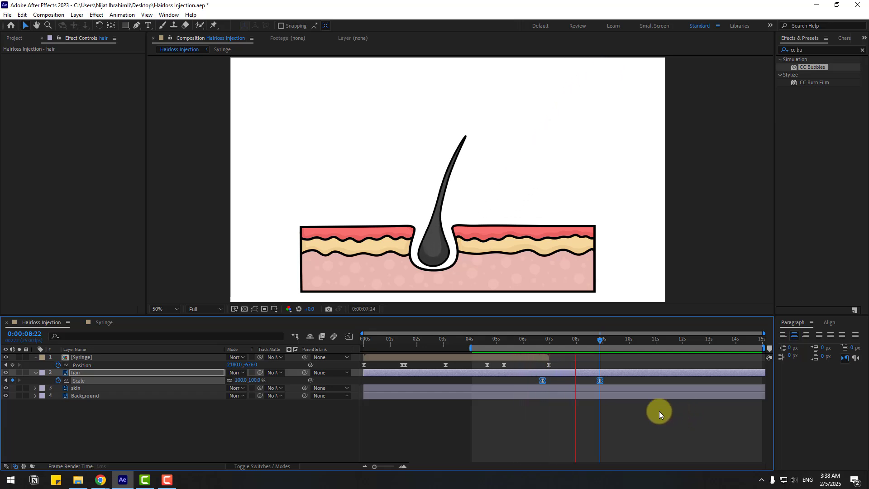
Move the hair's first Scale keyframe earlier, to just before 6 seconds, and preview the growth.
left_click(542, 380)
left_click_drag(542, 380, 521, 380)
key("space")
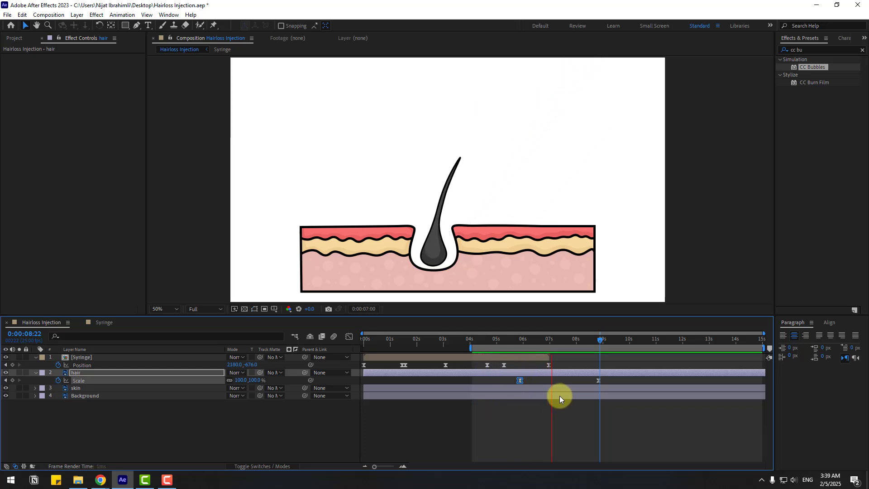
key("space")
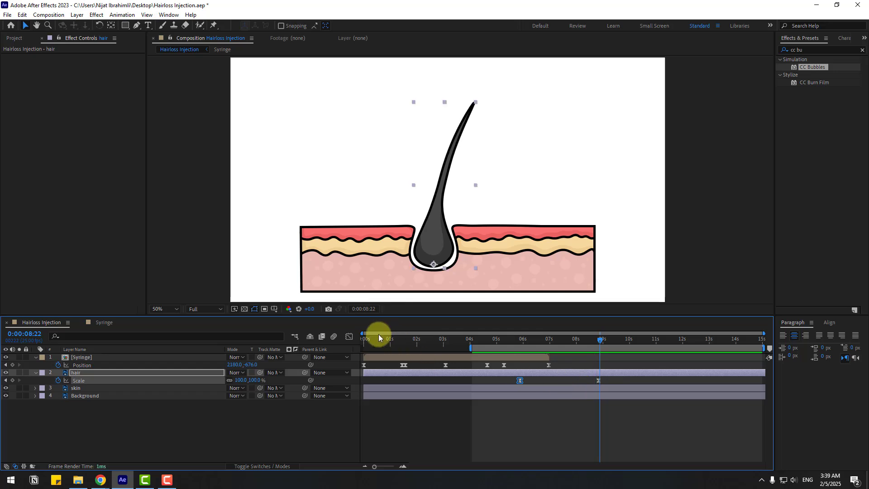
Lengthen the easing into the hair's last Scale keyframe in the Graph Editor so growth starts fast and slows gradually, and preview it.
left_click(349, 336)
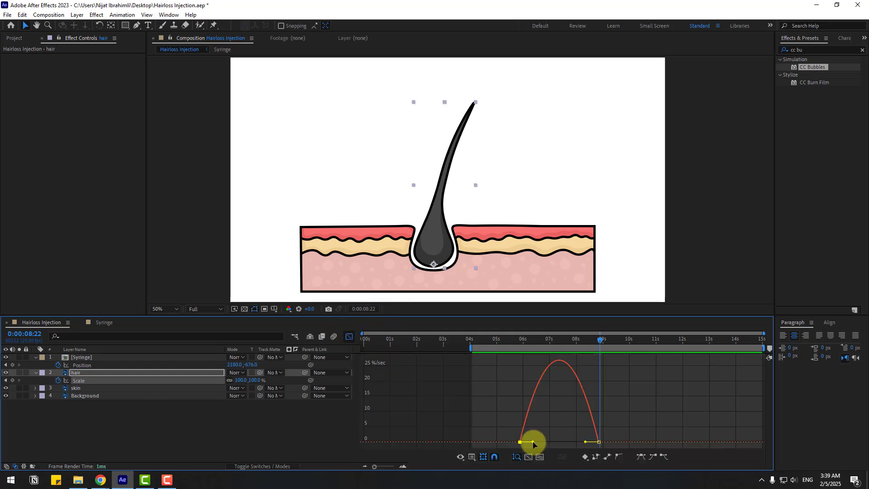
left_click_drag(584, 442, 569, 442)
key("space")
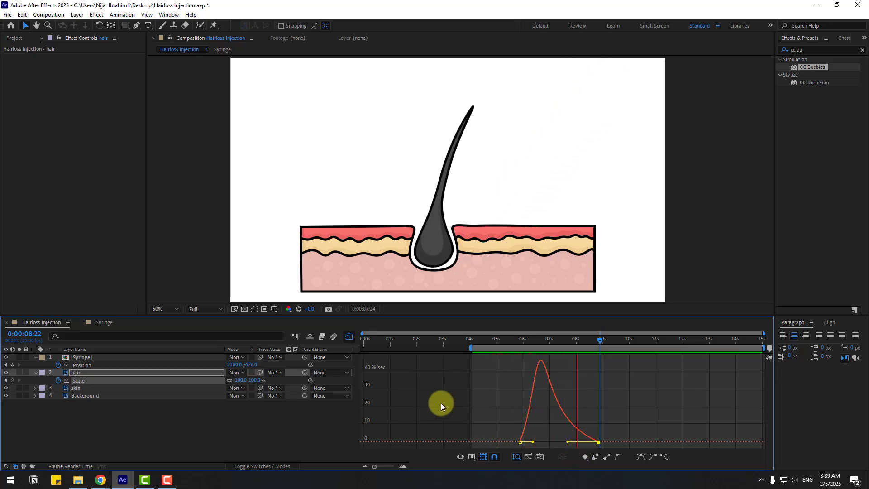
left_click(349, 337)
Duplicate the hair layer and rename the copy color.
left_click(75, 372)
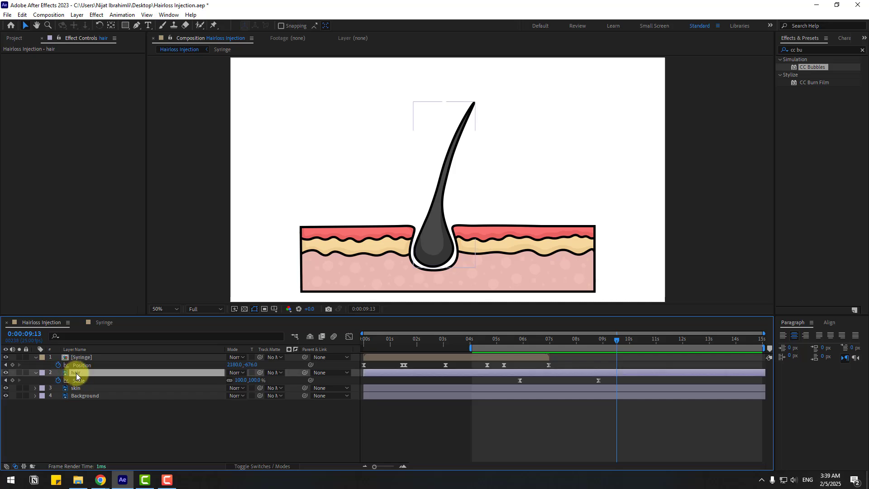
key("ctrl+d")
key("Return")
type("co")
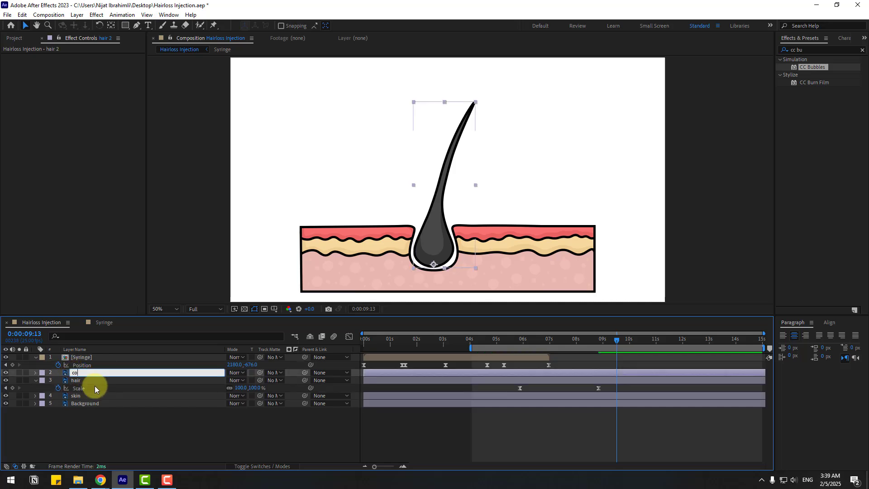
type("lor")
key("Return")
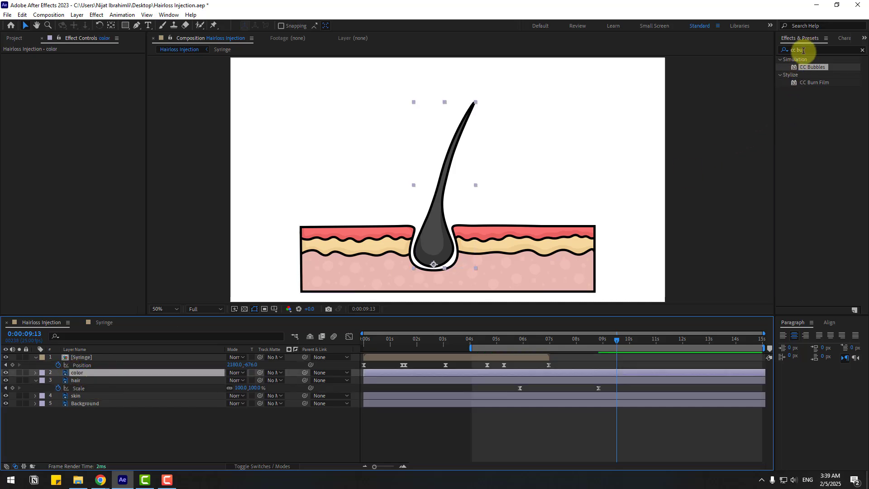
Apply the Fill effect to the color layer and set its fill color to a bright blue.
left_click(816, 51)
type("fill")
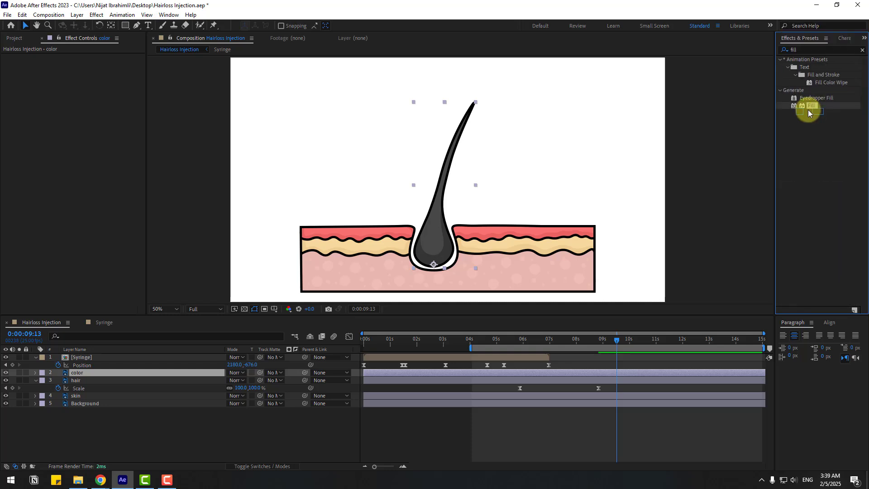
left_click_drag(809, 106, 77, 372)
left_click(85, 80)
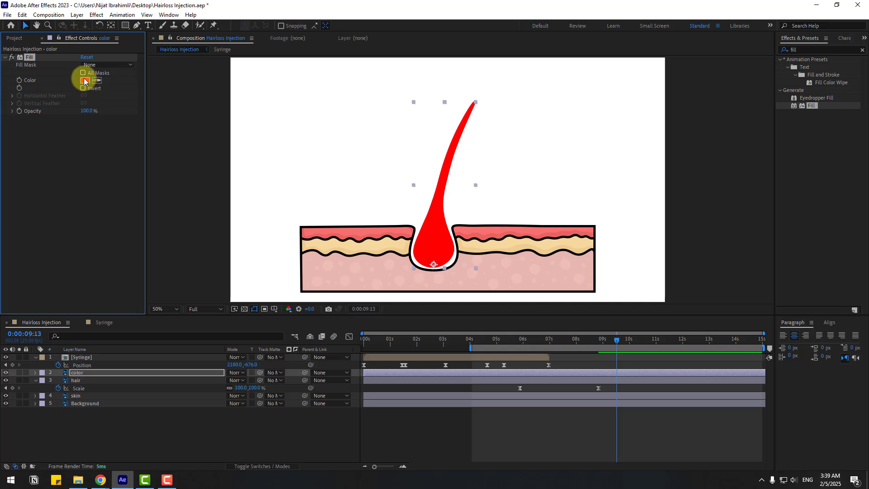
left_click(327, 340)
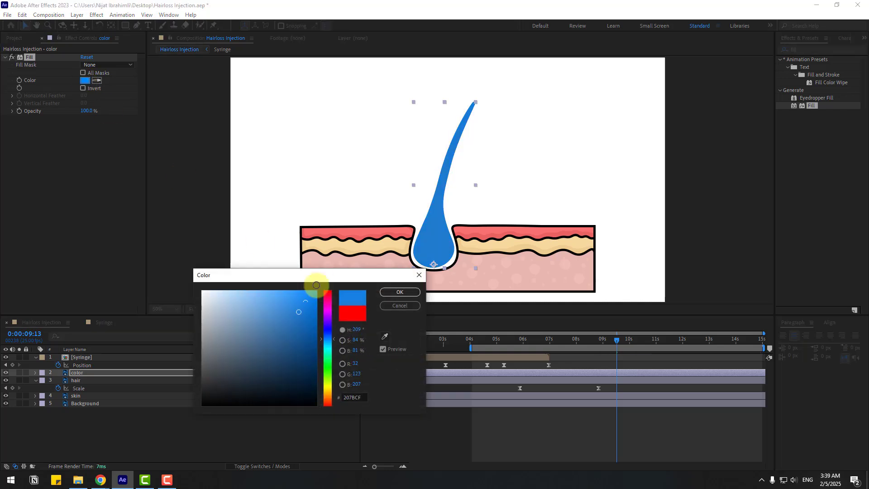
left_click(412, 293)
Set the color layer's Opacity to 0% and add an Opacity keyframe at 0:00:08:24.
left_click_drag(531, 341, 571, 342)
key("t")
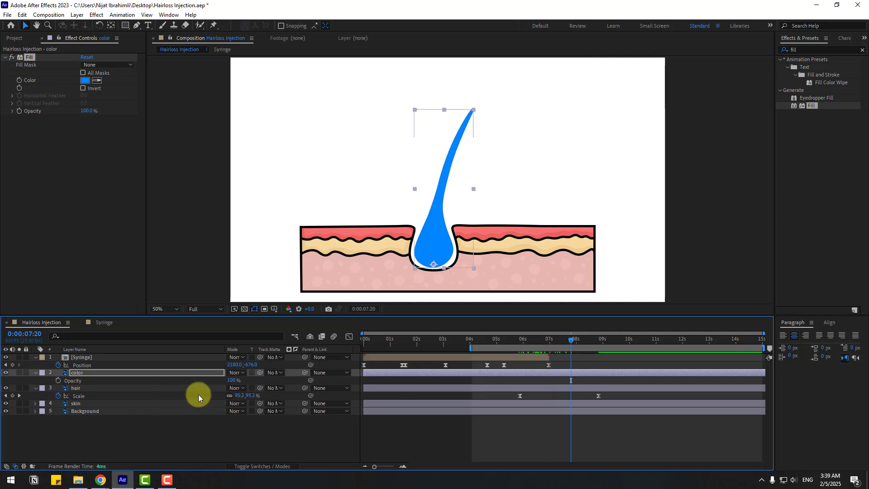
left_click(233, 380)
type("0")
key("Return")
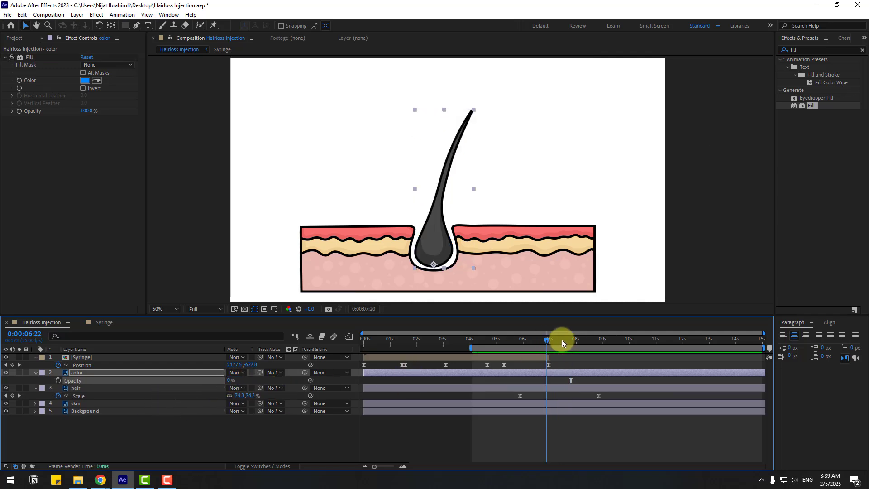
left_click_drag(563, 342, 599, 344)
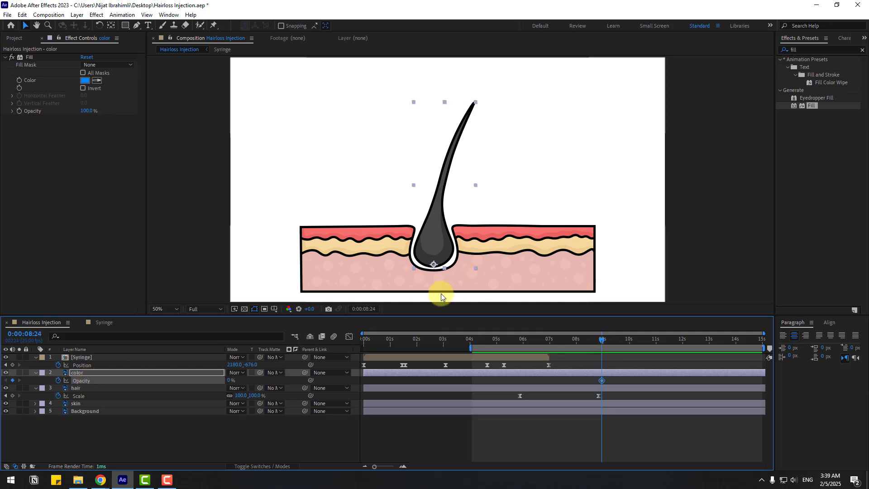
Set the color layer's Opacity to 50% at 0:00:09:09.
key("space")
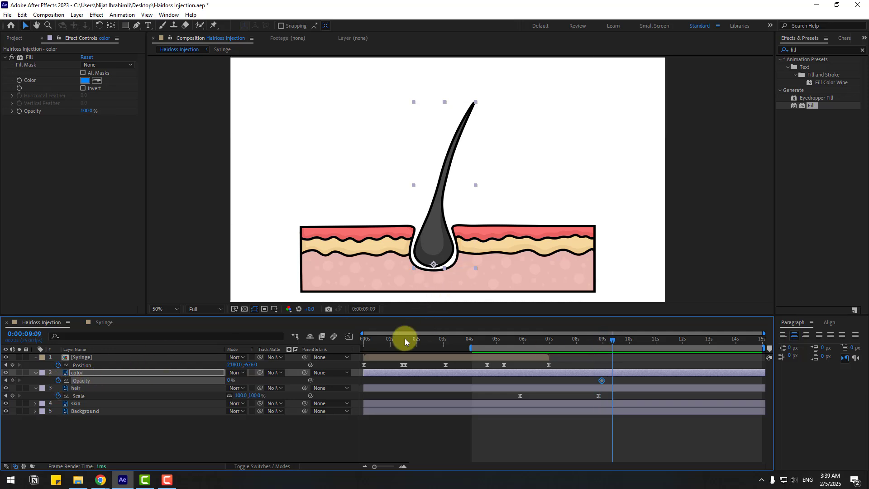
left_click(230, 380)
type("25")
key("Return")
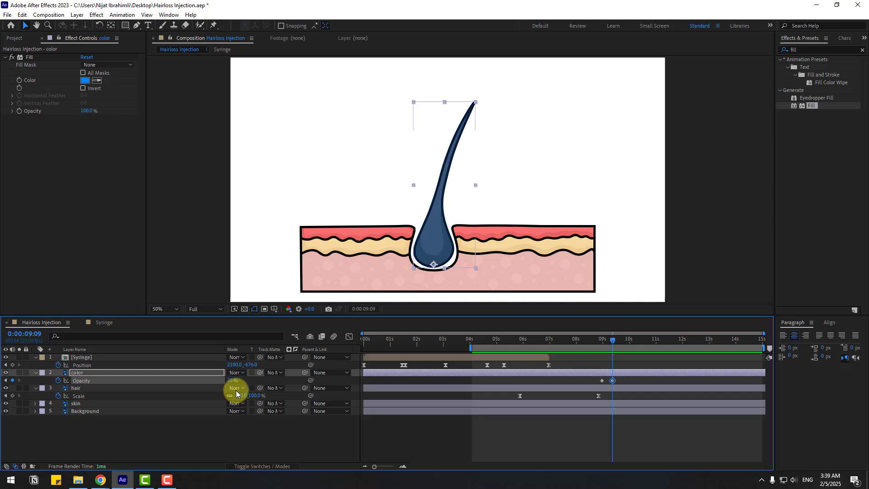
left_click(229, 381)
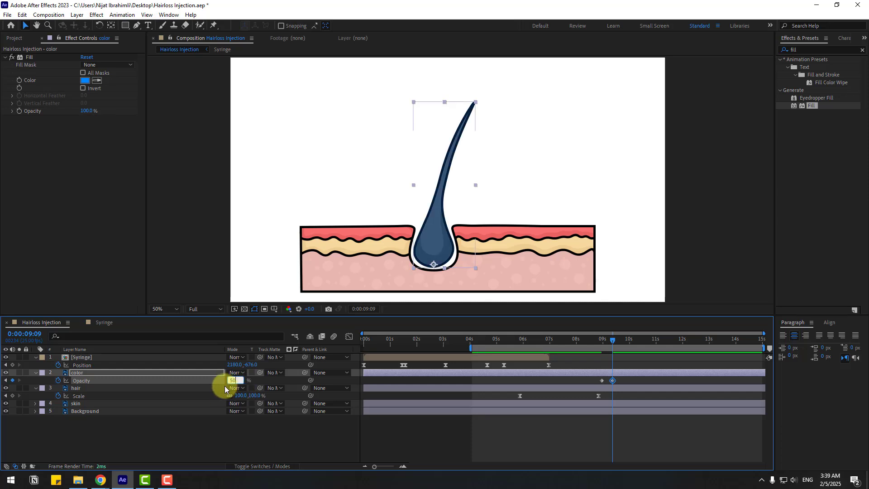
type("50")
key("Return")
Add a color layer Opacity keyframe of 0% at 0:00:09:19 to end the blue flash.
key("shift+Page_Down")
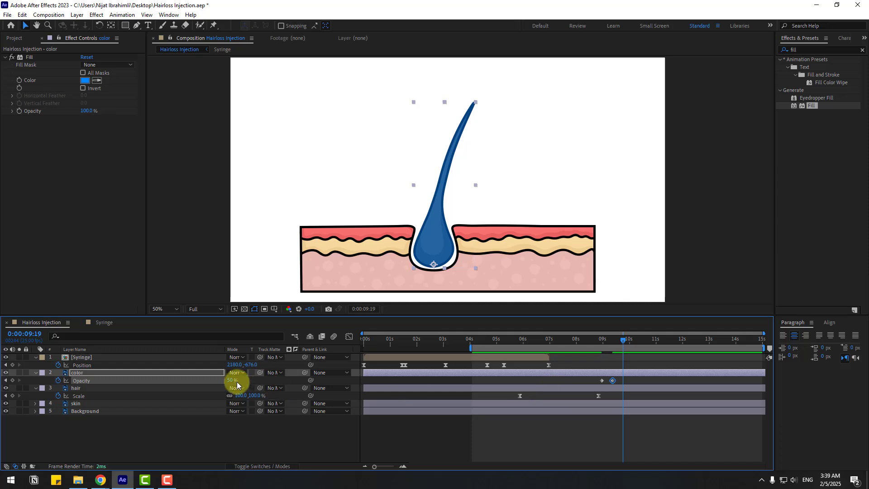
left_click(230, 380)
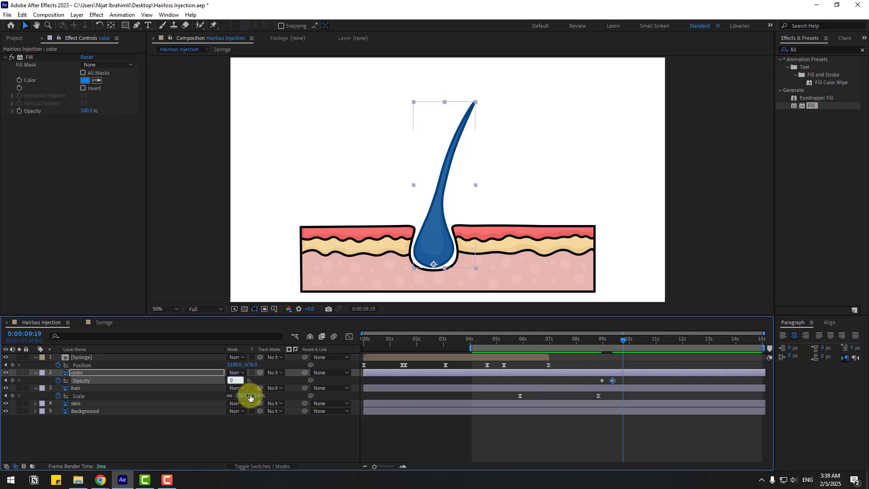
type("0")
key("Return")
Apply Easy Ease to the color layer's three Opacity keyframes and preview the flash with the work area starting just before them.
left_click_drag(632, 381, 598, 388)
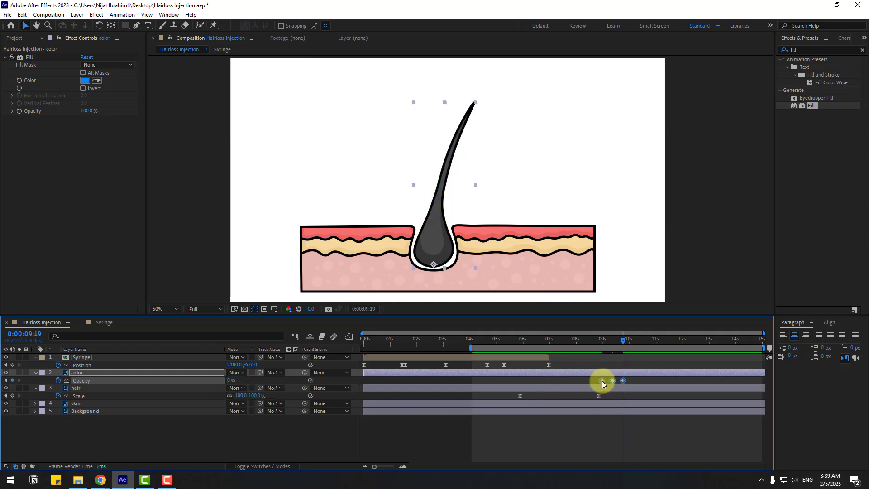
right_click(602, 381)
mouse_move(656, 374)
left_click(734, 404)
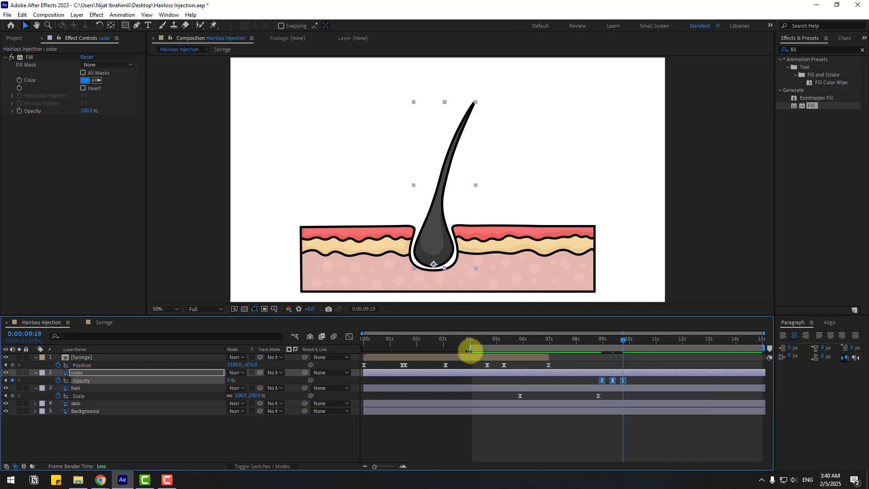
left_click_drag(468, 348, 588, 361)
key("space")
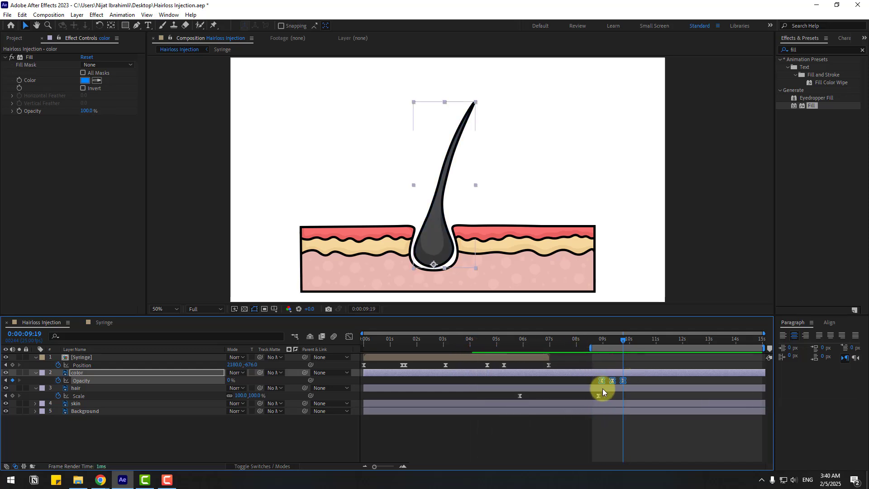
Repeat the flash by pasting copies of the three Opacity keyframes at 0:00:09:19 and 0:00:10:14, and preview it.
key("ctrl+v")
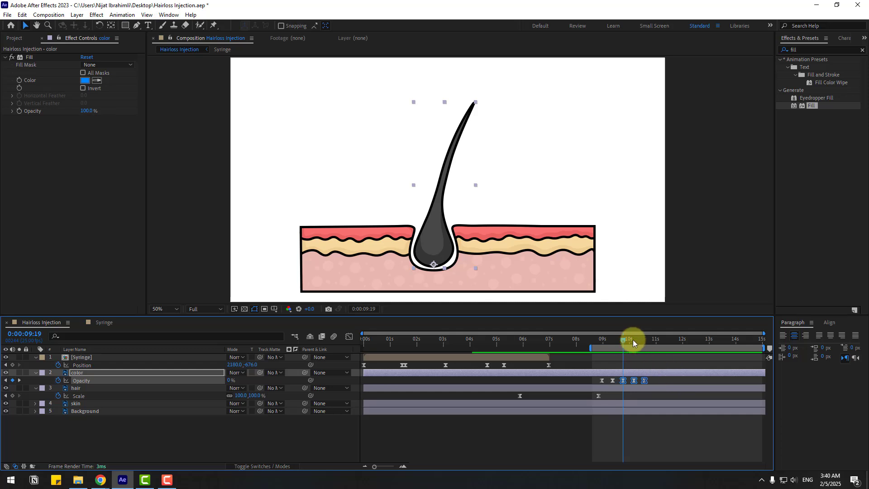
left_click(646, 340)
key("ctrl+v")
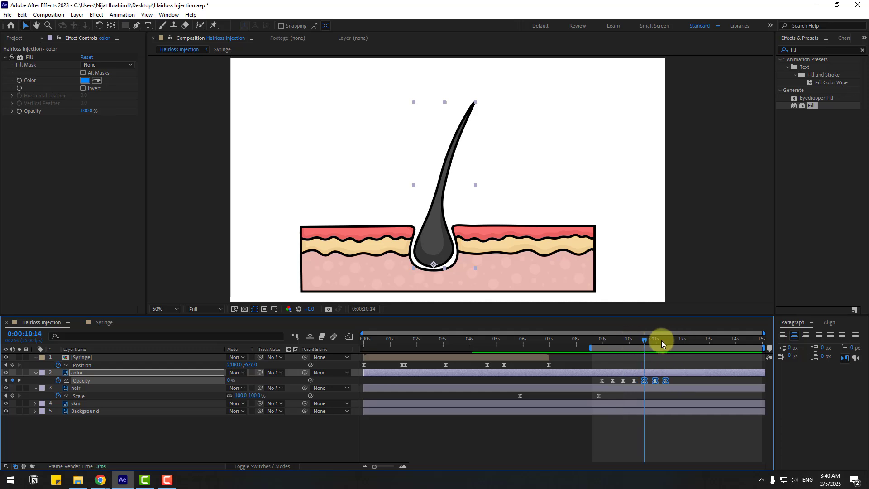
left_click(667, 341)
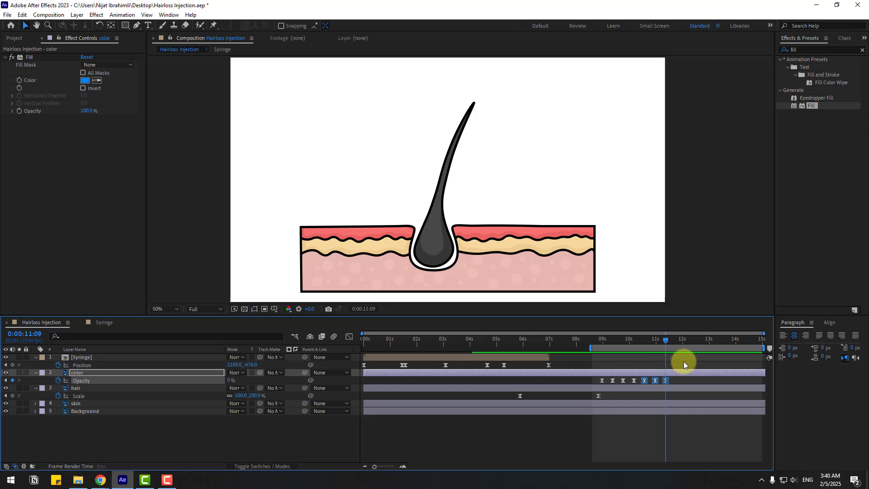
key("space")
Set the work area to run from the composition's start to 0:00:11:22.
left_click_drag(666, 341, 681, 340)
key("n")
left_click_drag(590, 347, 291, 346)
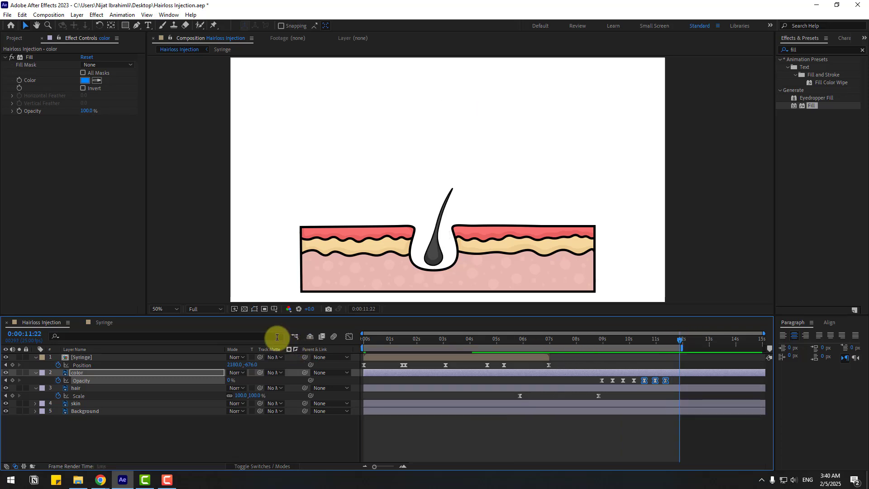